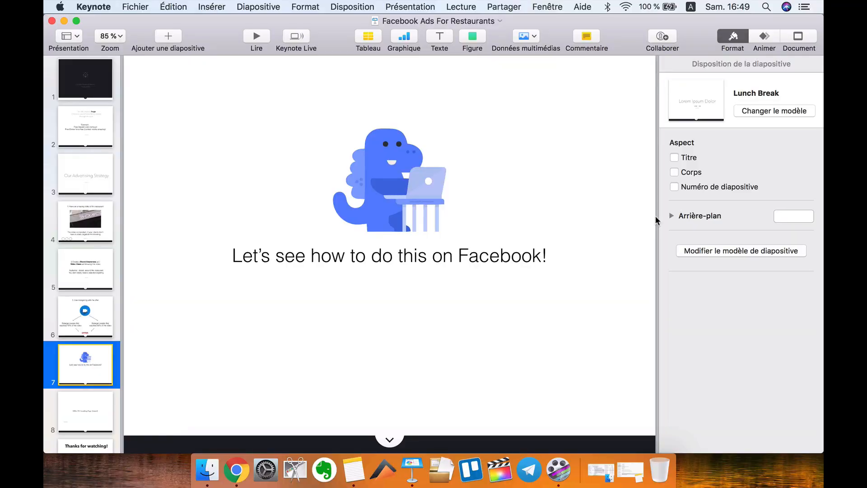
Switch to Chrome and open the Business Manager business selection from the full list of Ads Manager tools.
left_click(236, 470)
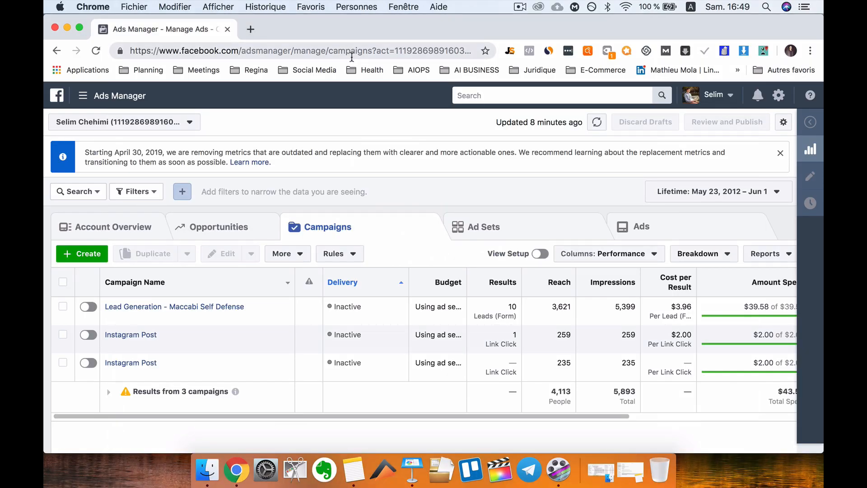
left_click(129, 96)
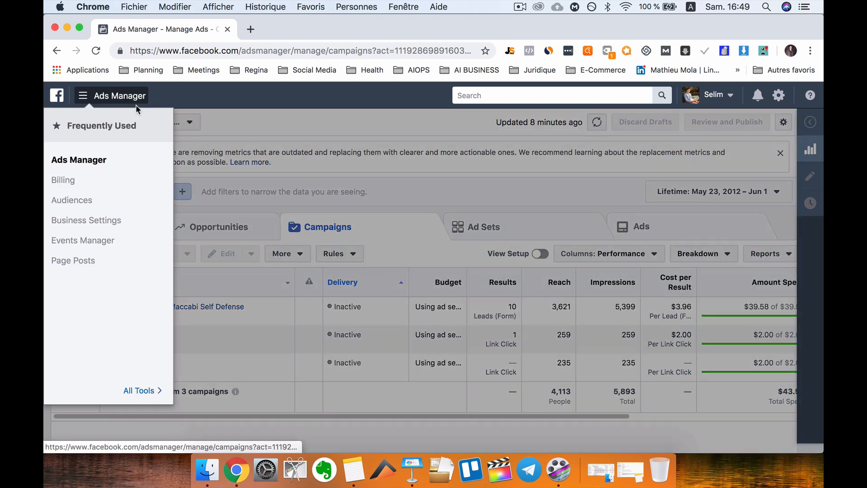
left_click(142, 391)
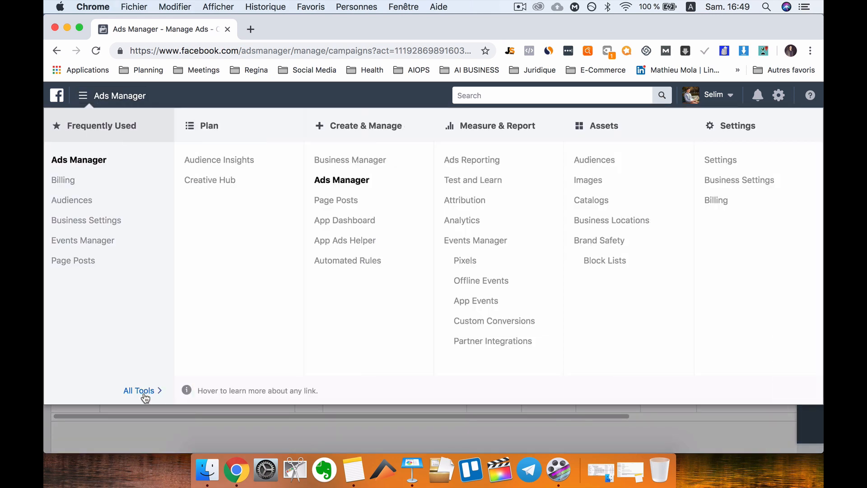
left_click(366, 166)
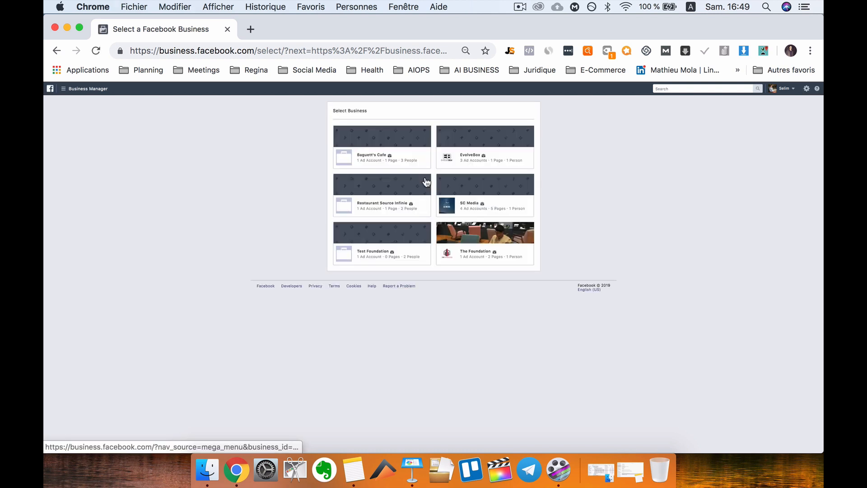
Return to Ads Manager and create a new campaign with the Video views objective.
left_click(88, 90)
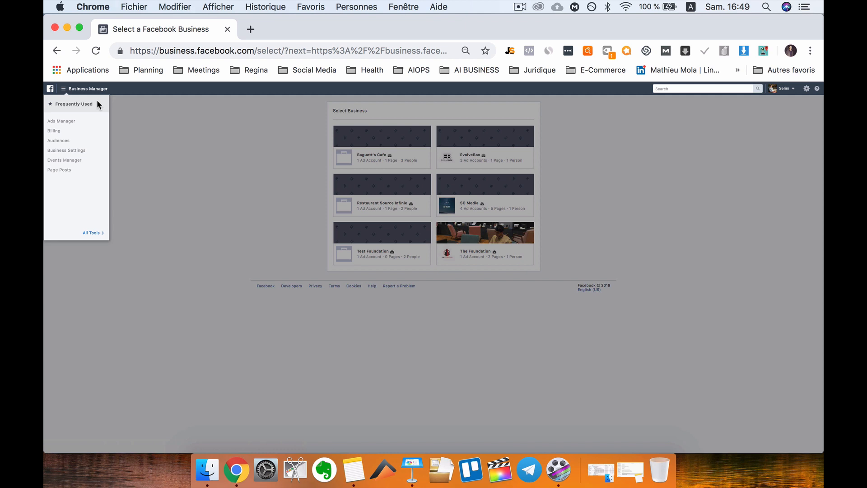
left_click(71, 123)
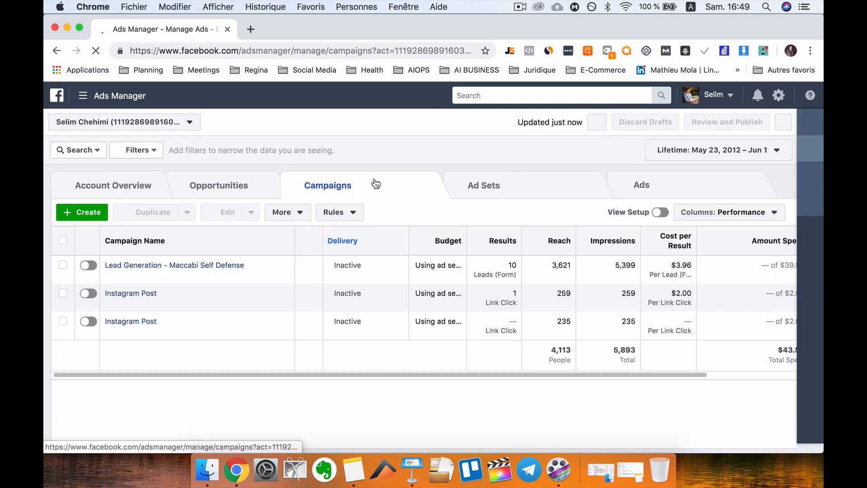
left_click(89, 213)
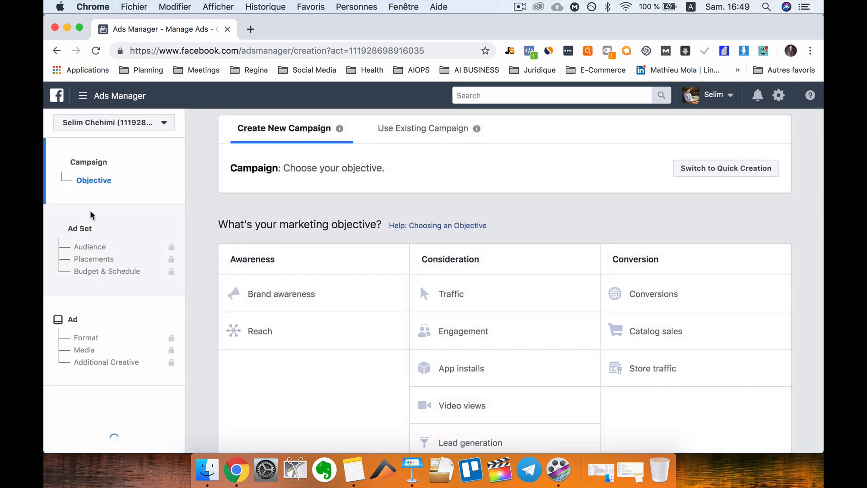
scroll(266, 276, "down", 2)
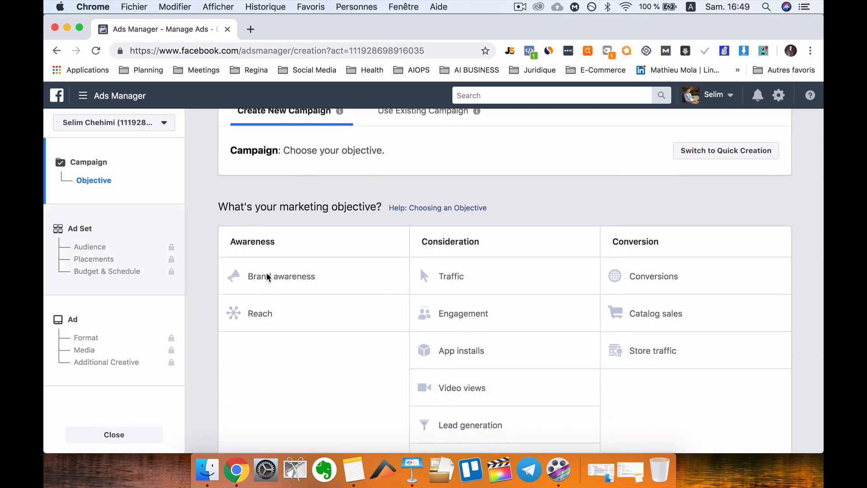
scroll(266, 277, "down", 1)
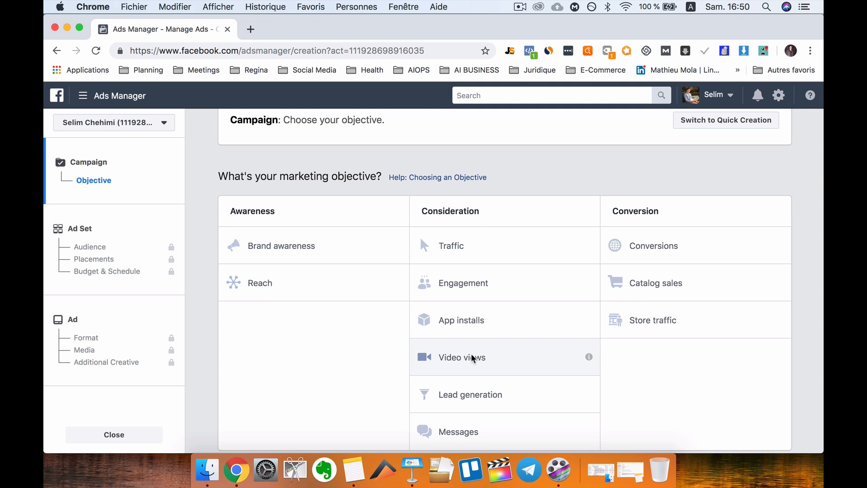
left_click(473, 358)
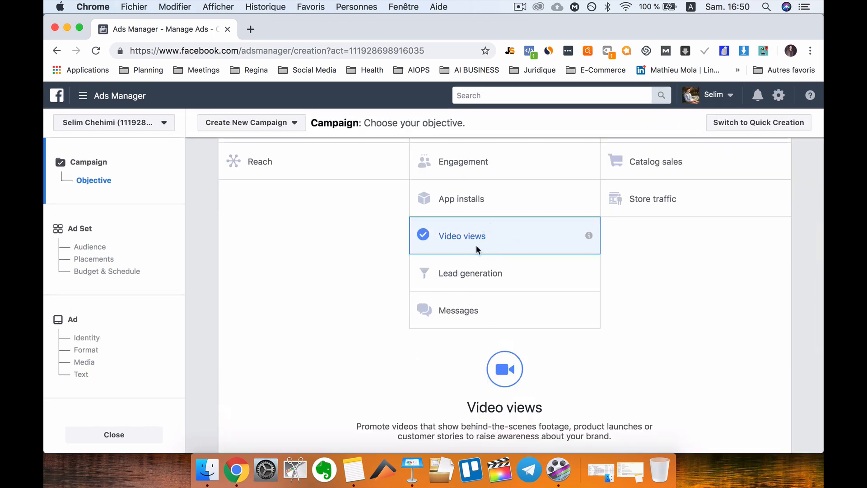
Name the campaign "Client 1 Restaurant - VV" and continue to the ad set settings.
scroll(465, 221, "down", 3)
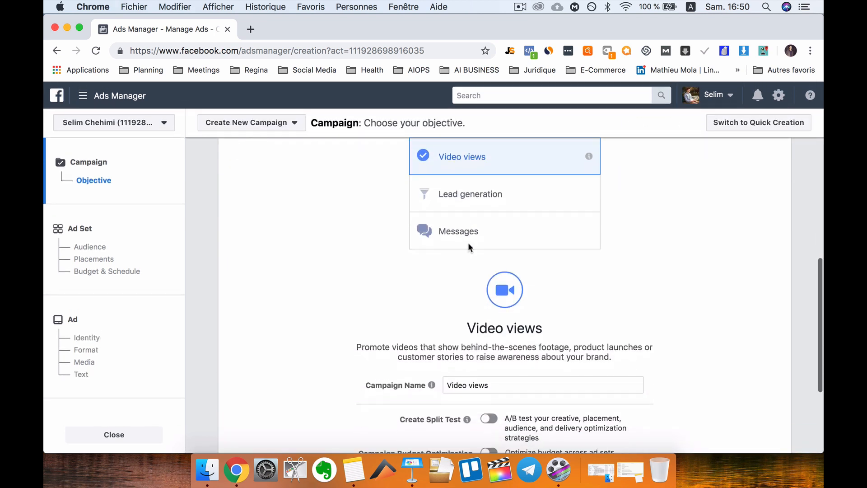
double_click(497, 382)
triple_click(498, 383)
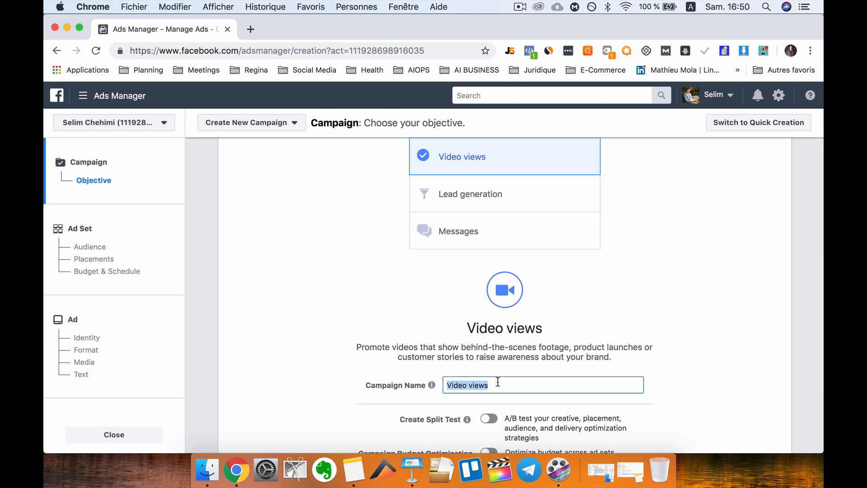
key("BackSpace")
type("Client 1 Restaurant - VV")
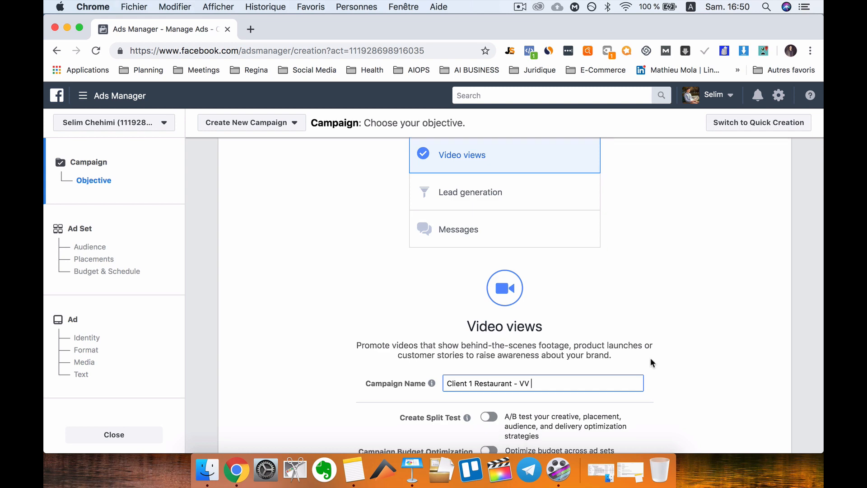
scroll(650, 358, "down", 3)
left_click(503, 381)
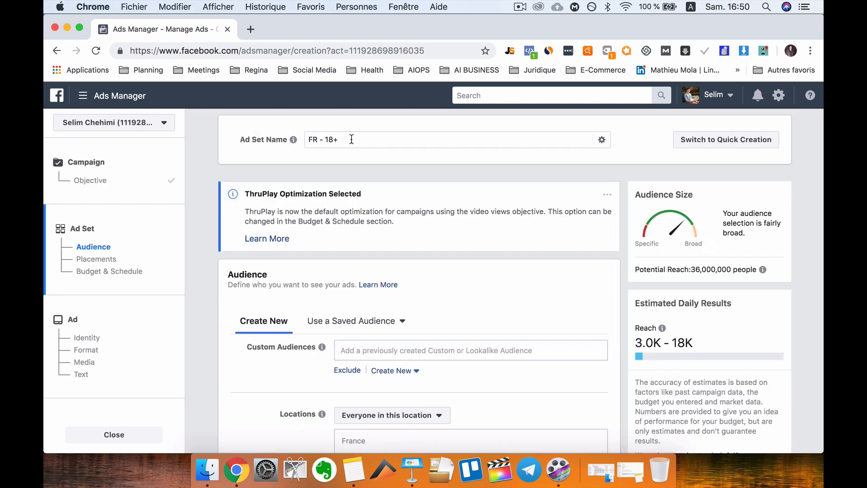
Rename the ad set as "Broad - US - 18+".
left_click_drag(353, 142, 316, 142)
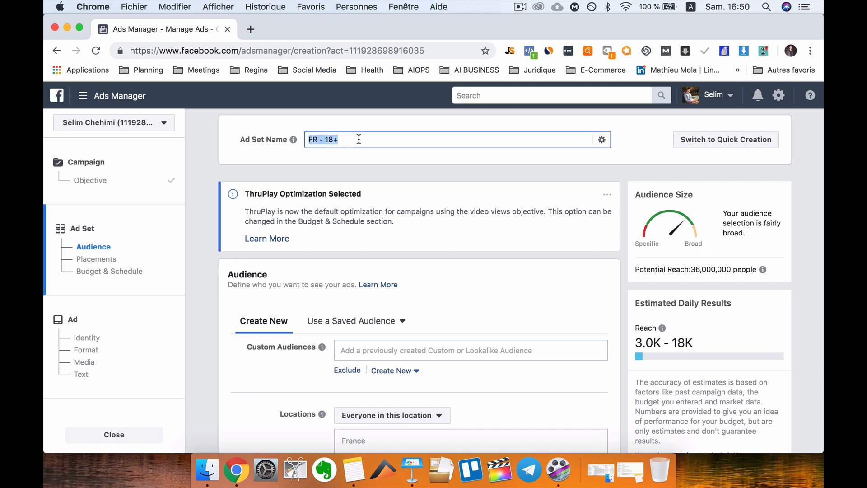
key("BackSpace")
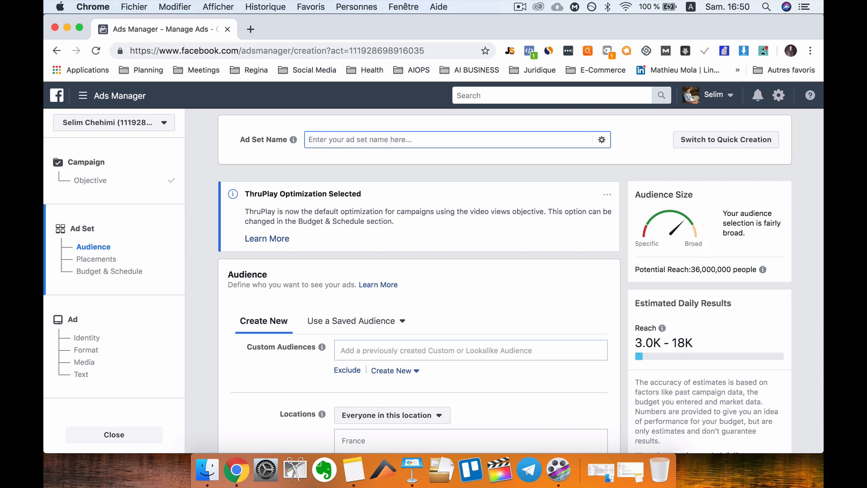
type("N")
key("BackSpace")
type("Broad - US")
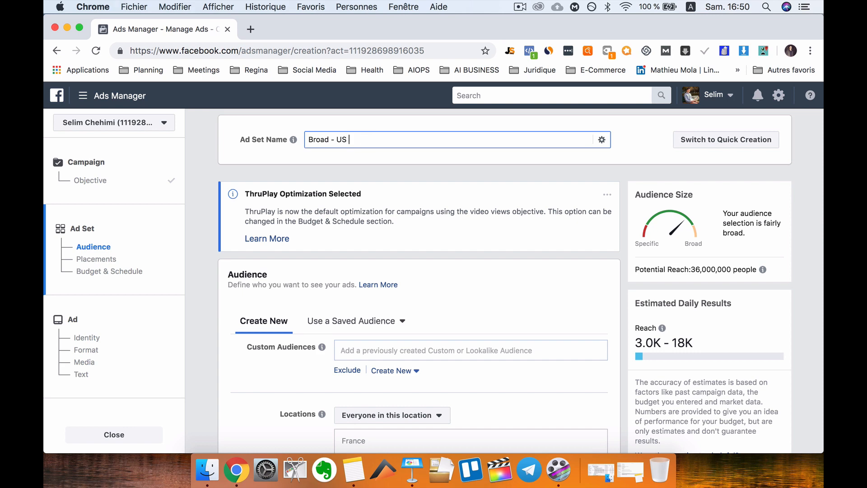
scroll(447, 313, "down", 5)
scroll(446, 312, "up", 4)
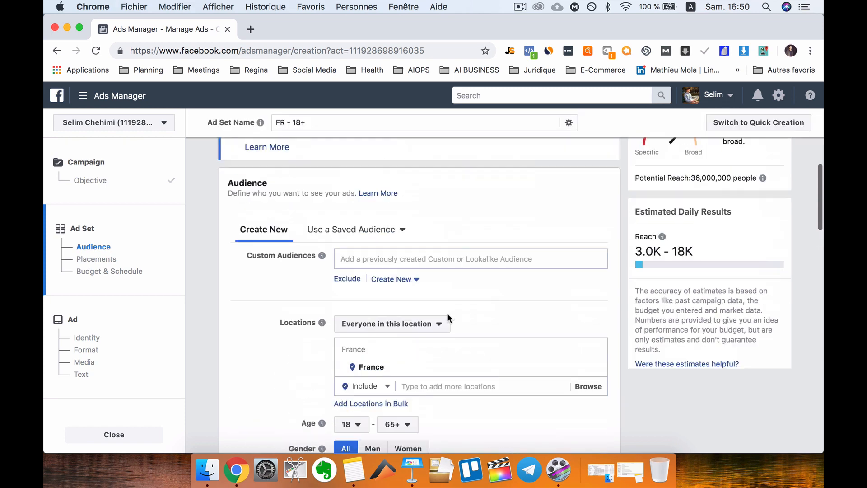
scroll(352, 211, "up", 1)
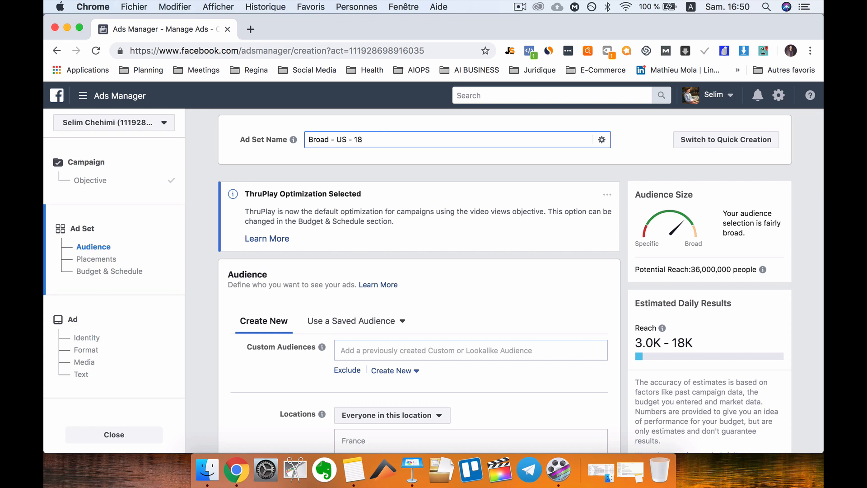
Replace the France audience location with Paris, Île-de-France, restricted to the current city only.
scroll(409, 297, "down", 5)
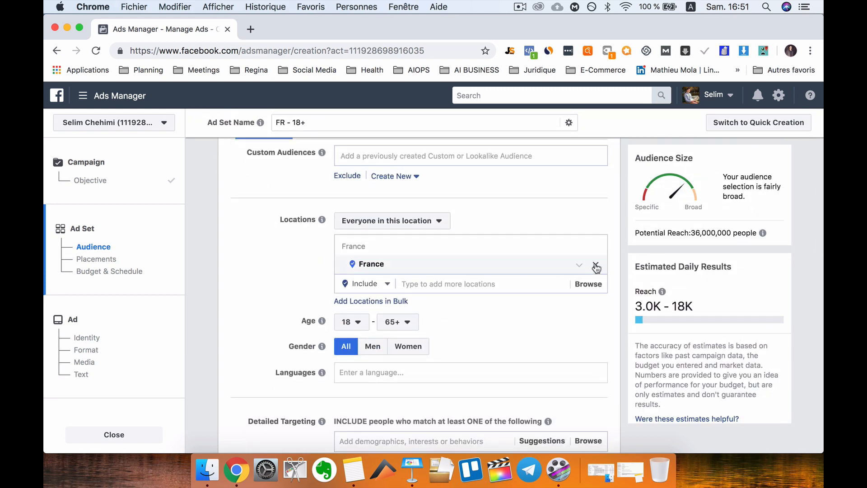
left_click(594, 266)
left_click(439, 302)
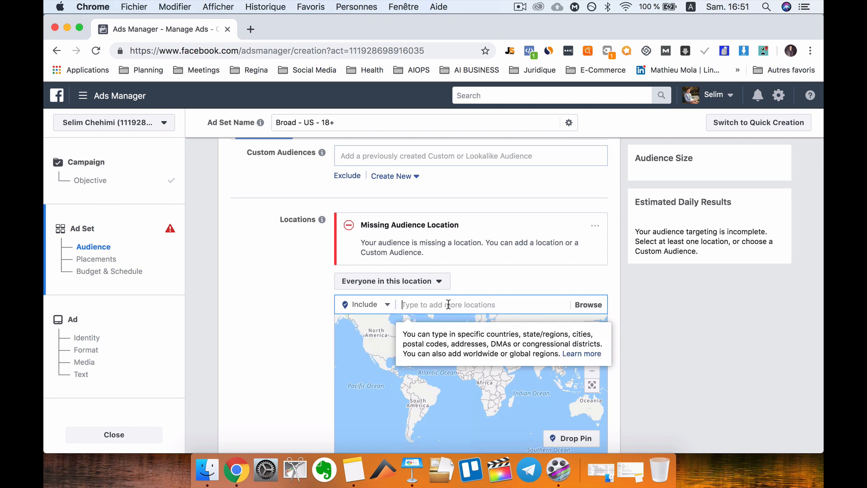
type("Paris")
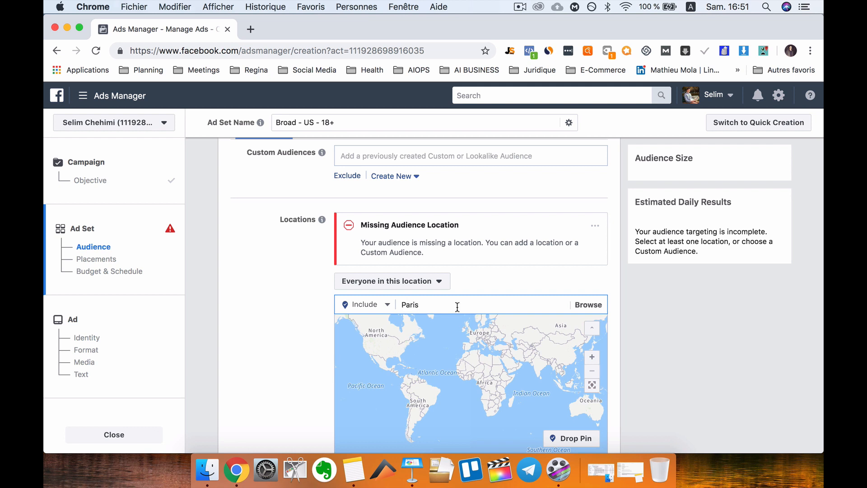
scroll(455, 344, "down", 2)
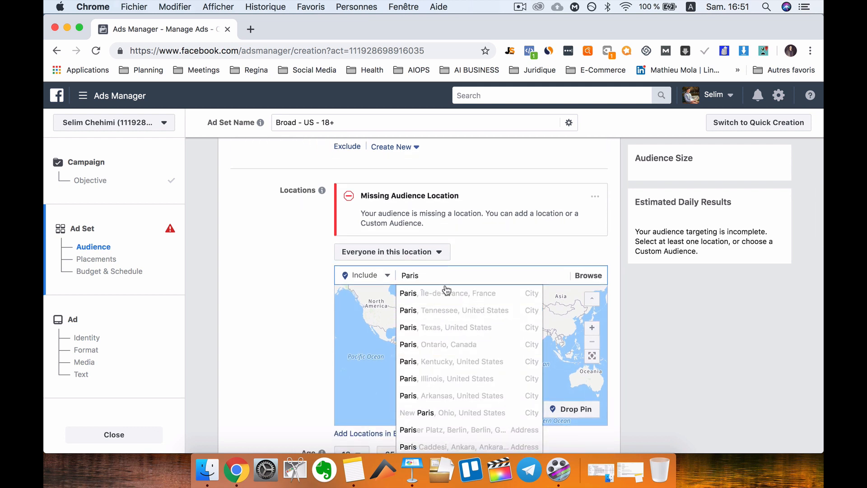
left_click(486, 295)
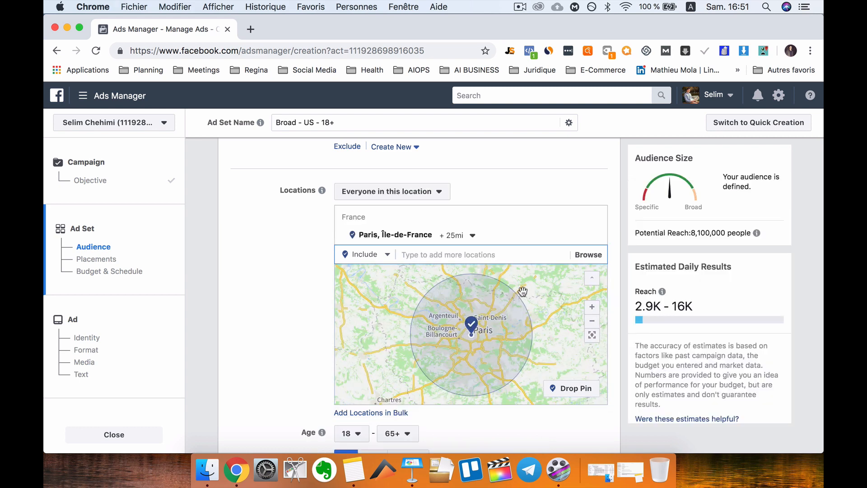
left_click(469, 236)
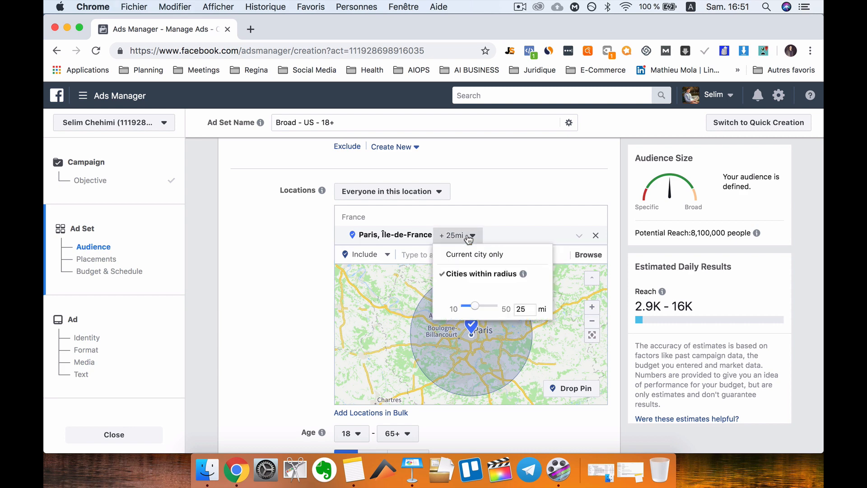
left_click(523, 255)
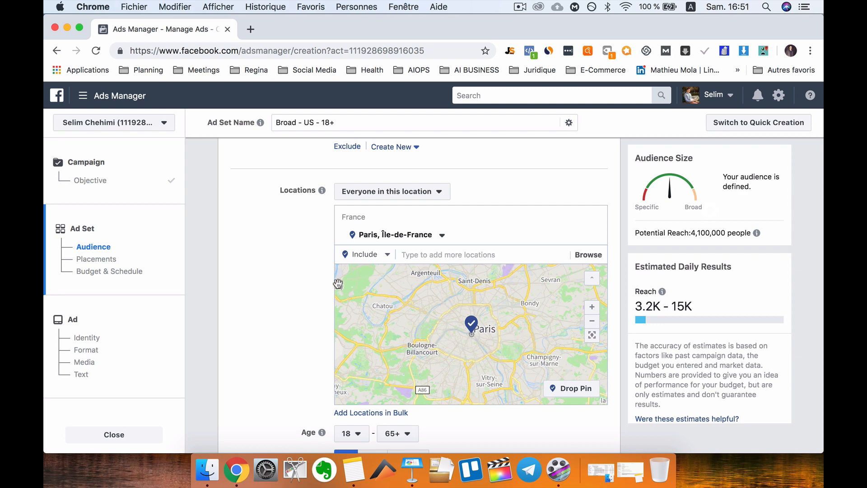
Set the audience language to English (All).
scroll(267, 298, "down", 5)
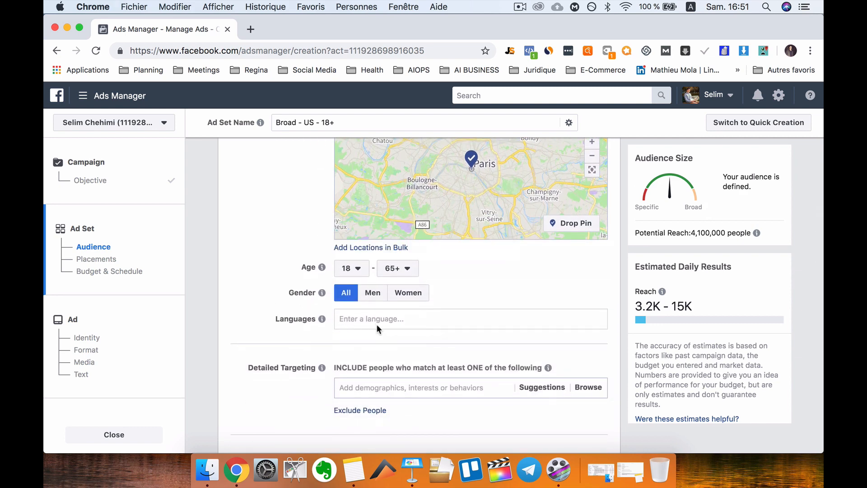
left_click(376, 325)
type("E")
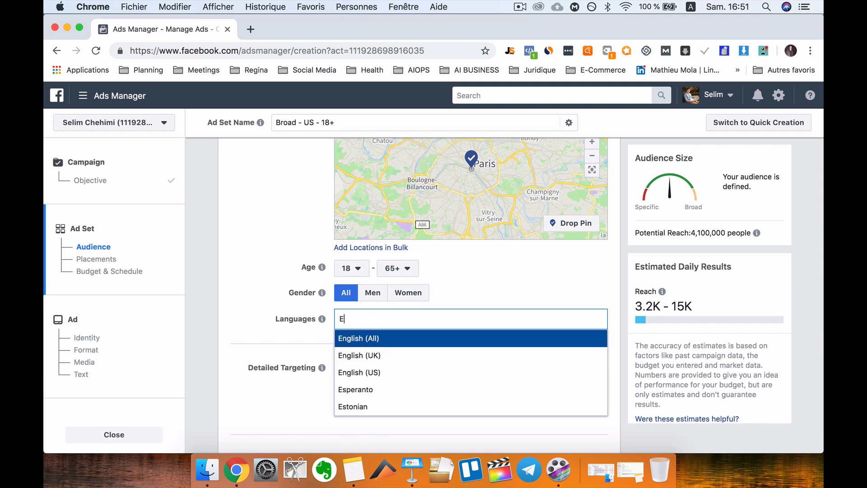
left_click(371, 346)
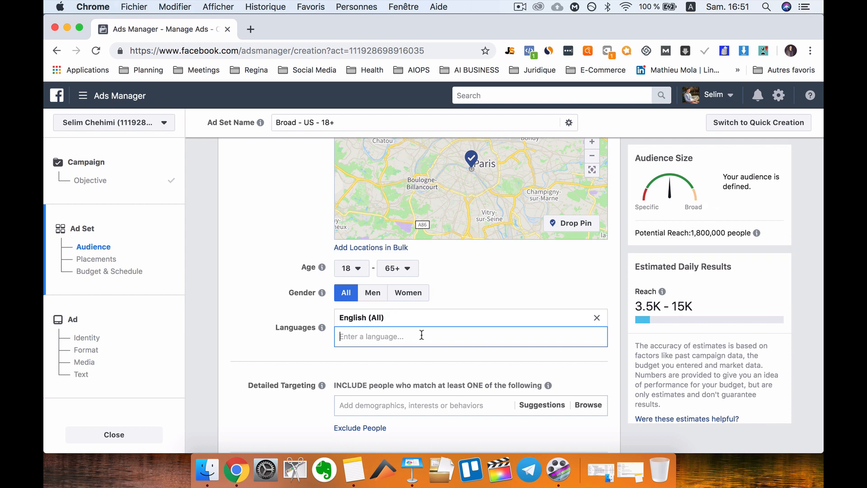
Switch the ad set's placements to Edit Placements and review the selectable Facebook and Instagram platforms.
scroll(422, 334, "down", 3)
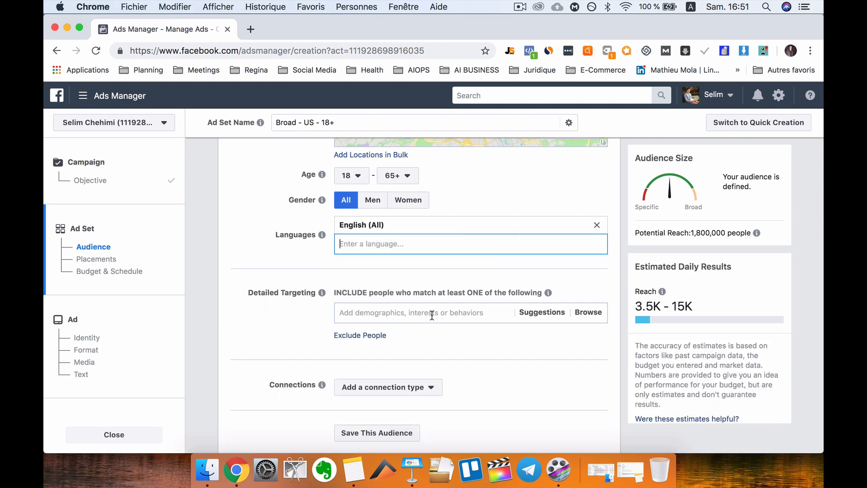
scroll(441, 347, "down", 10)
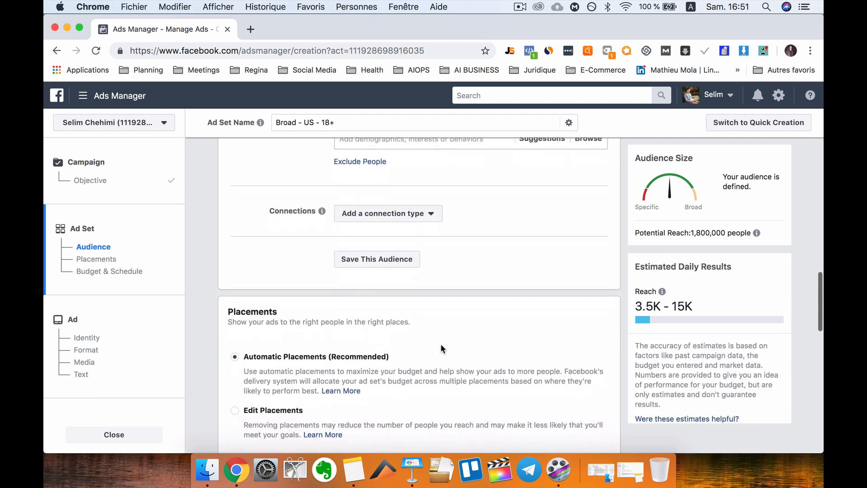
left_click(284, 286)
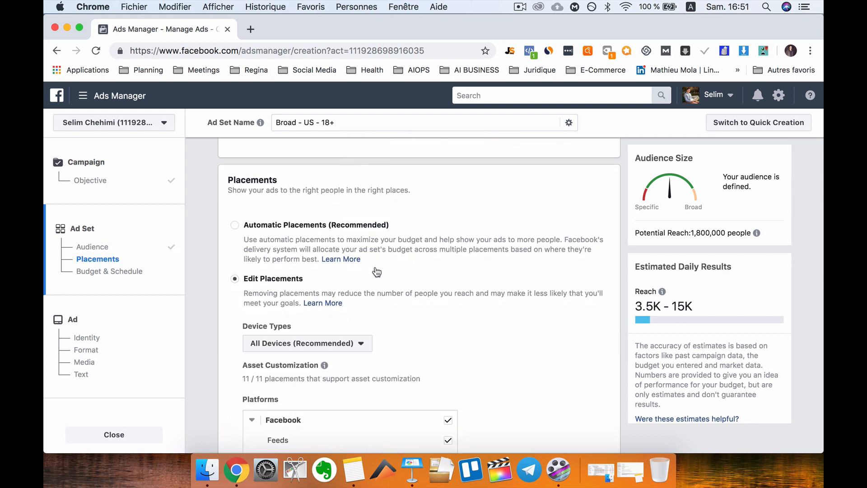
scroll(475, 323, "down", 3)
scroll(474, 323, "down", 2)
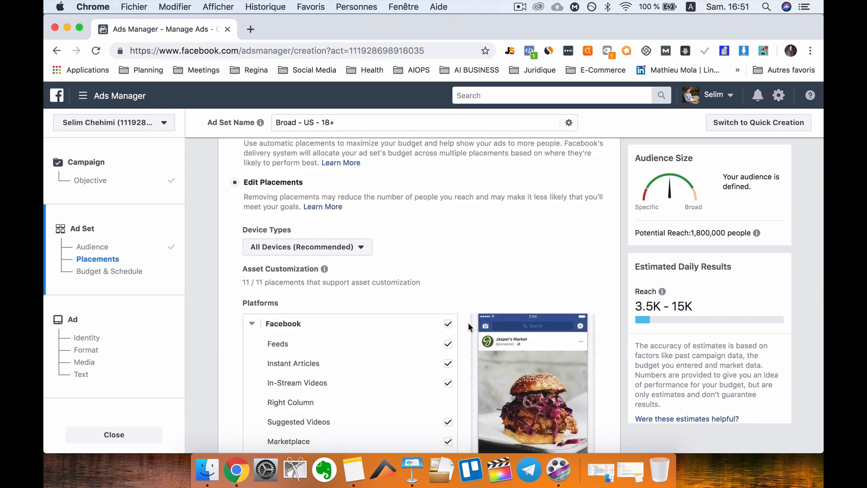
scroll(463, 343, "down", 5)
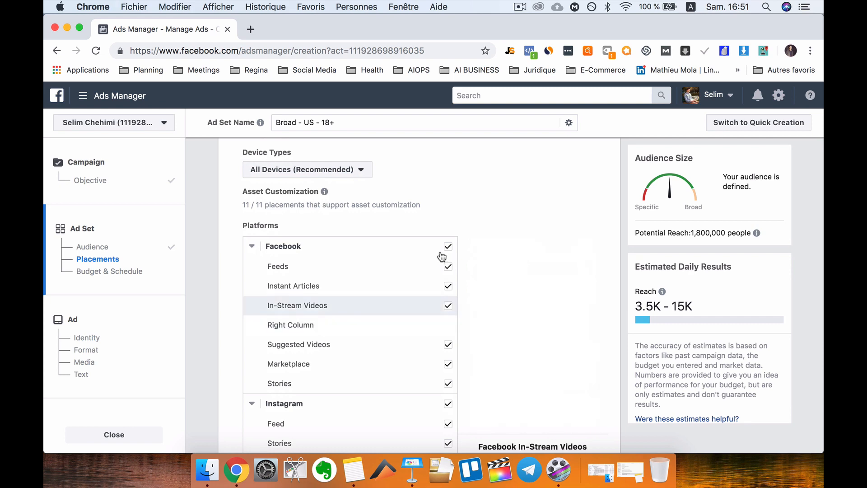
scroll(441, 255, "up", 5)
scroll(318, 219, "up", 2)
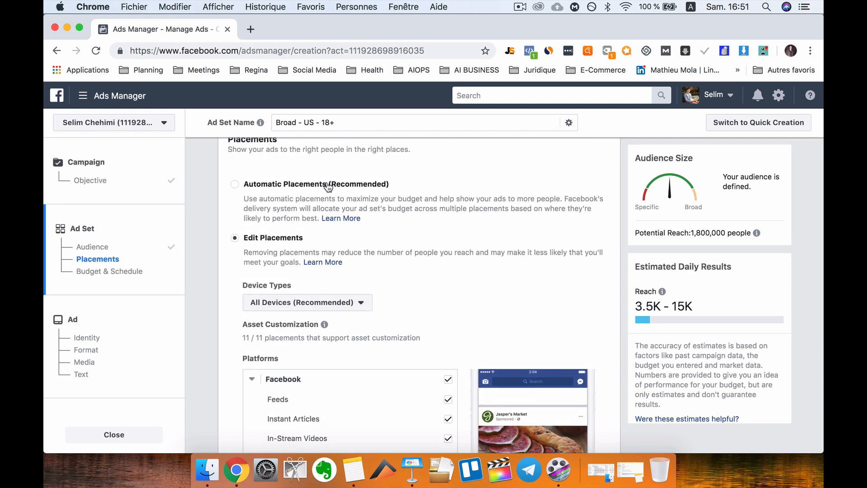
Exclude Instant Articles and In-Stream Videos from the Facebook placements.
scroll(357, 256, "down", 5)
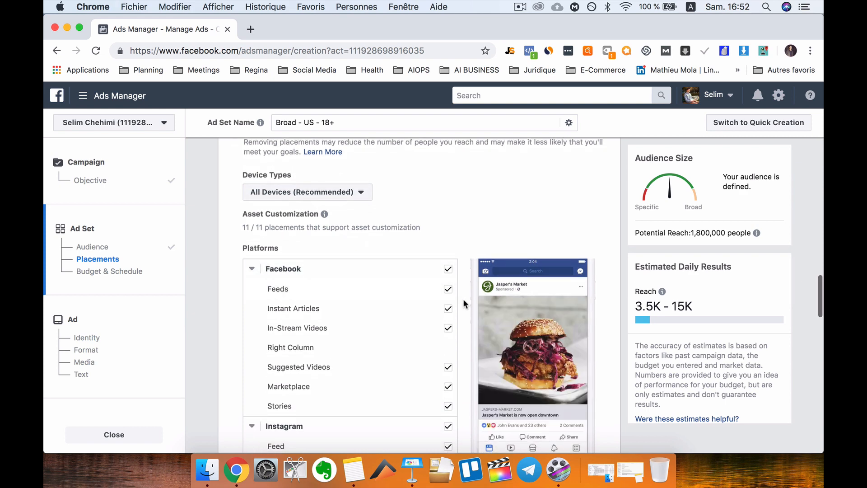
scroll(463, 299, "down", 3)
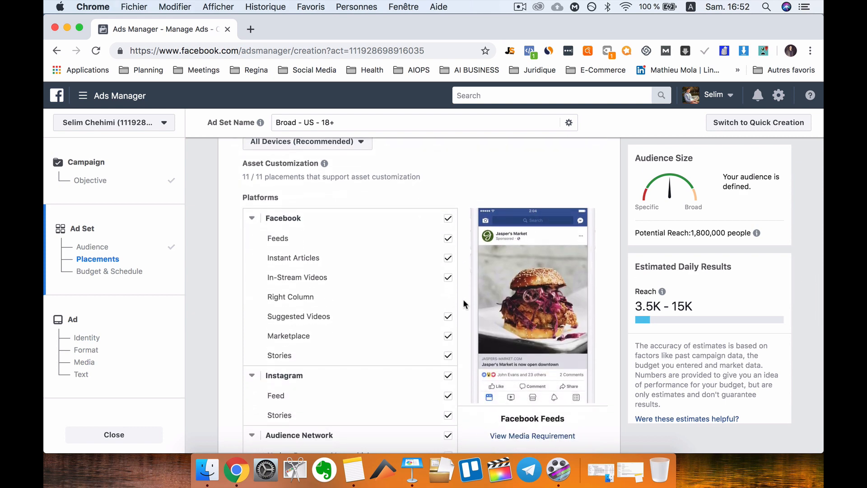
left_click(448, 255)
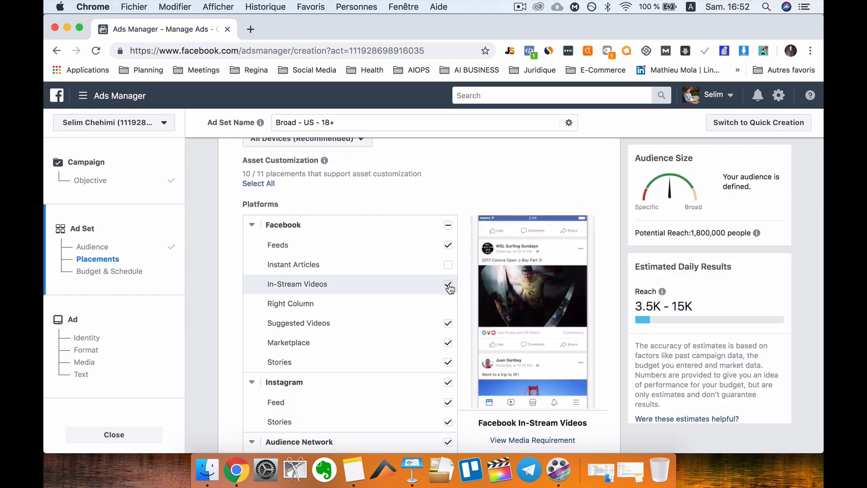
left_click(448, 285)
scroll(453, 335, "down", 2)
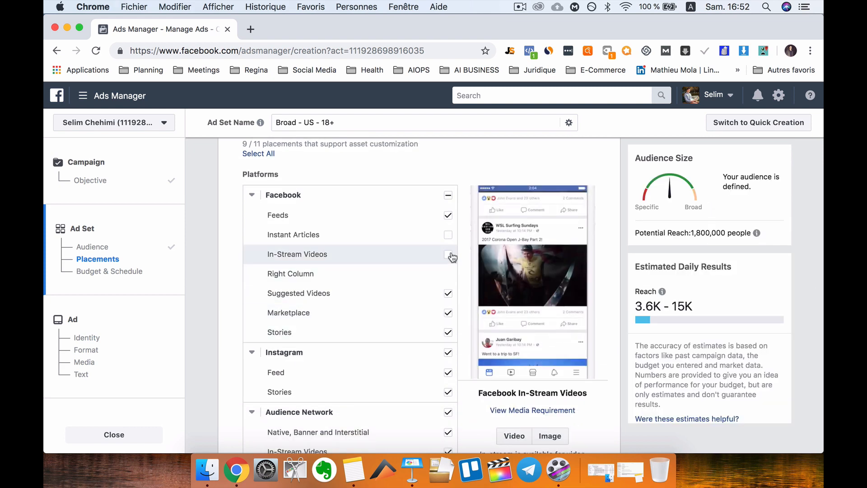
Exclude Stories on both Instagram and Facebook, plus Facebook's Marketplace and Suggested Videos, leaving only the two feeds on those platforms.
scroll(449, 309, "down", 1)
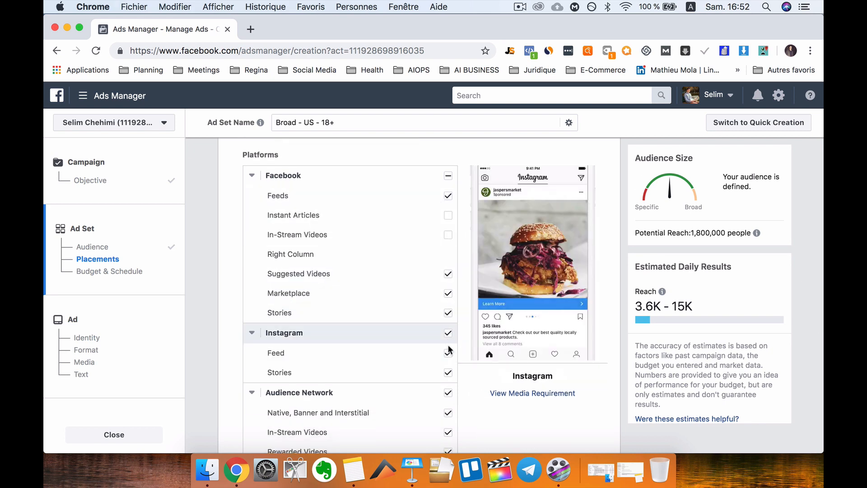
left_click(448, 373)
left_click(448, 312)
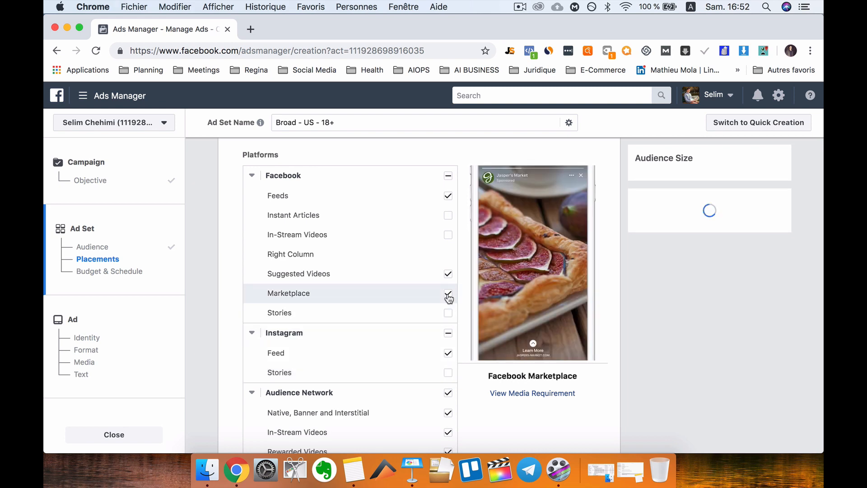
left_click(447, 294)
left_click(448, 274)
Exclude the entire Audience Network from the ad set's placements and check the remaining platform selection.
scroll(468, 346, "down", 1)
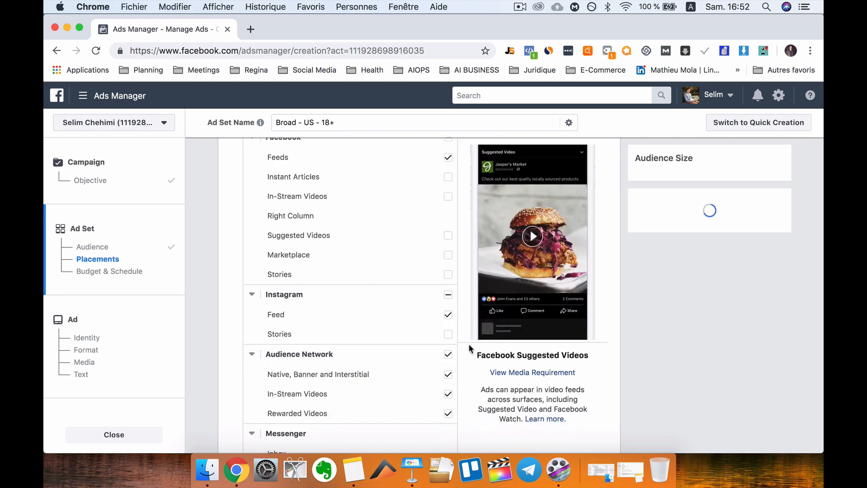
left_click(448, 354)
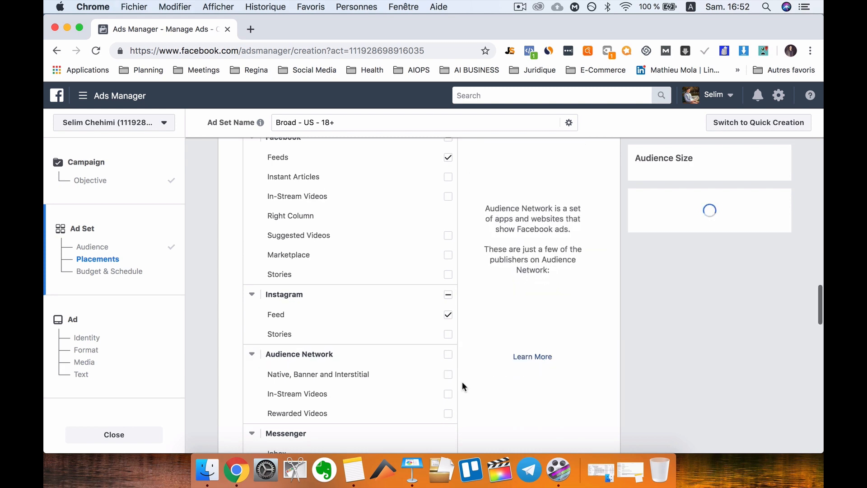
scroll(462, 384, "down", 2)
scroll(462, 383, "down", 2)
scroll(462, 383, "up", 2)
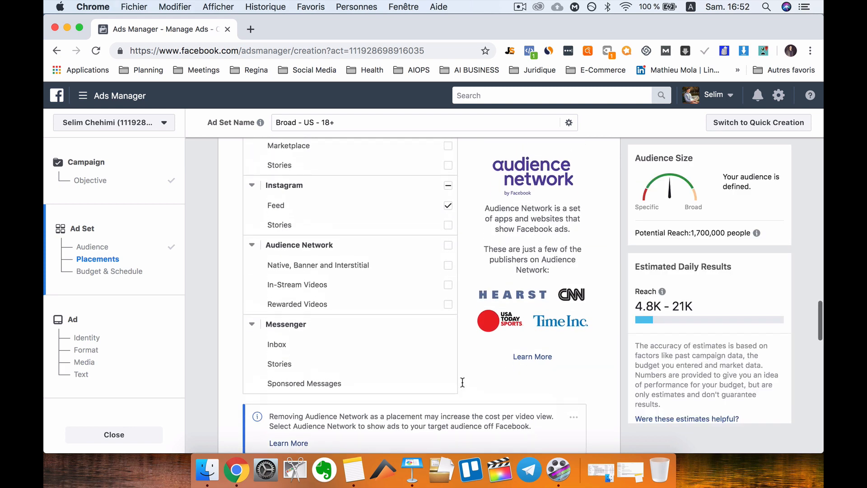
scroll(468, 305, "up", 4)
Examine the specific mobile device and operating system choices and the device types available for the placements.
scroll(468, 305, "down", 9)
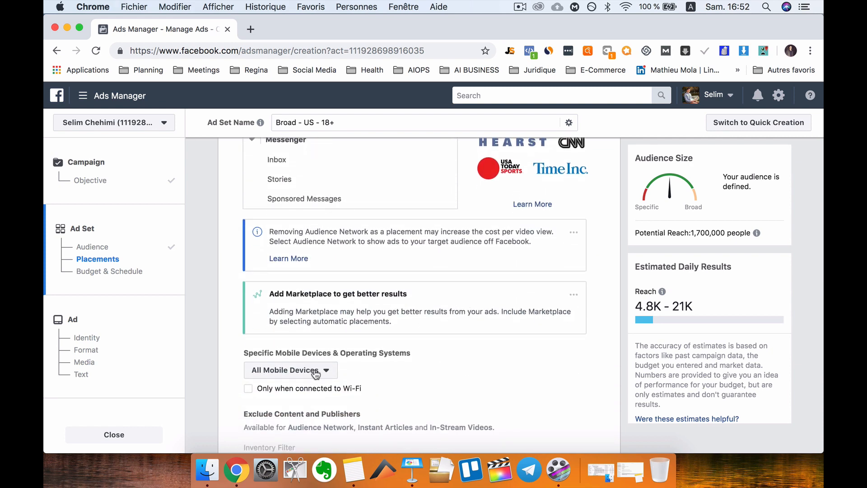
scroll(387, 374, "down", 3)
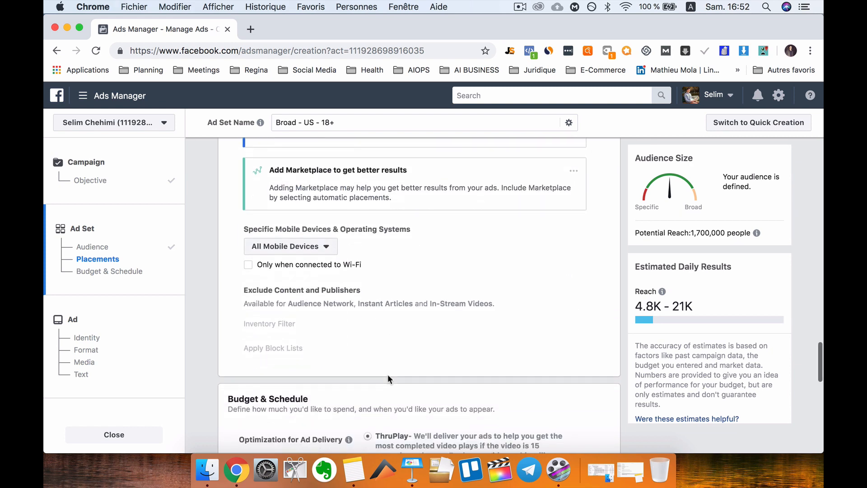
left_click(315, 254)
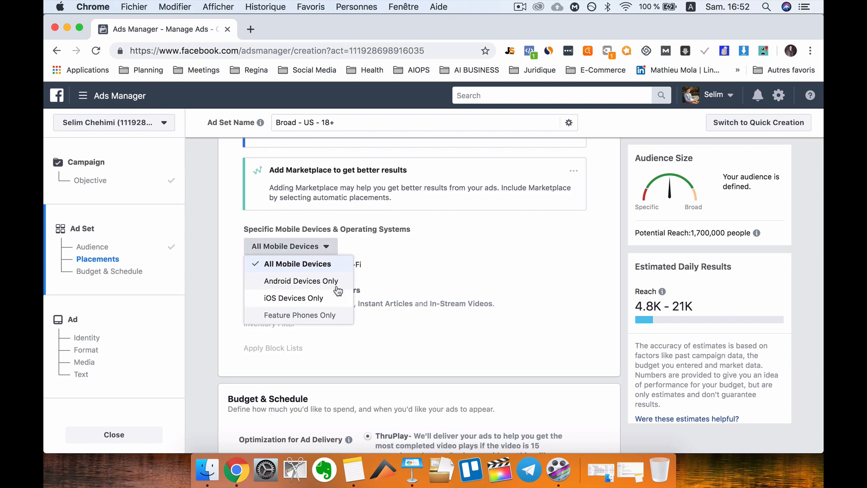
left_click(404, 236)
scroll(289, 248, "up", 10)
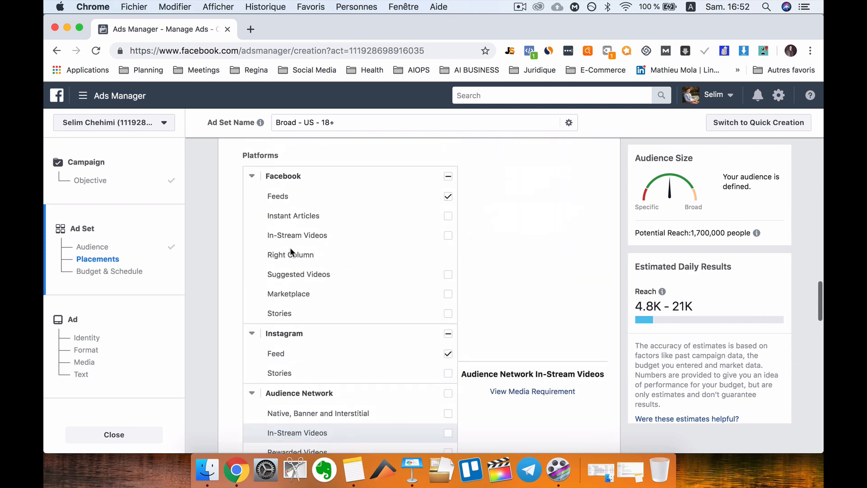
left_click(345, 202)
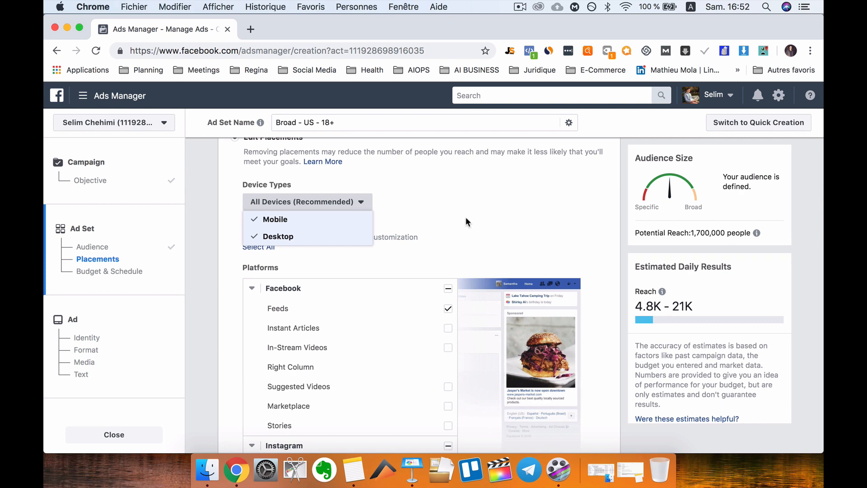
left_click(418, 215)
scroll(415, 270, "down", 3)
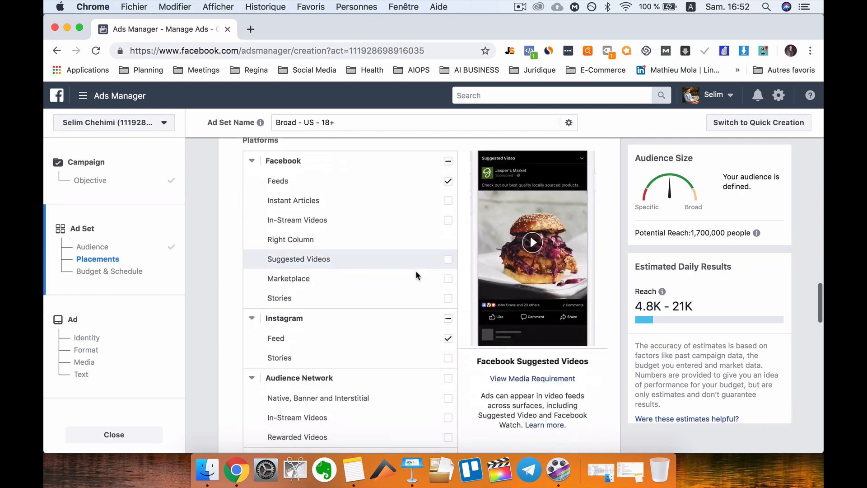
Review the ad delivery optimization choices and set the ad set's daily budget to $5.00.
scroll(415, 270, "down", 10)
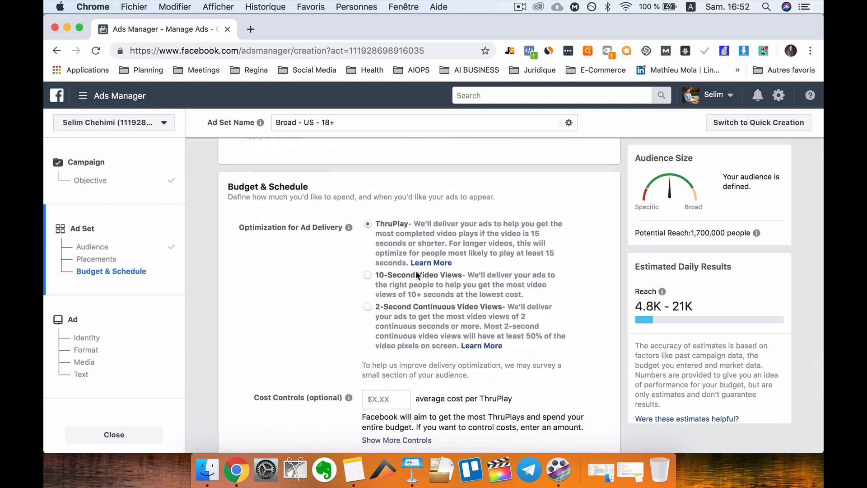
scroll(416, 274, "down", 3)
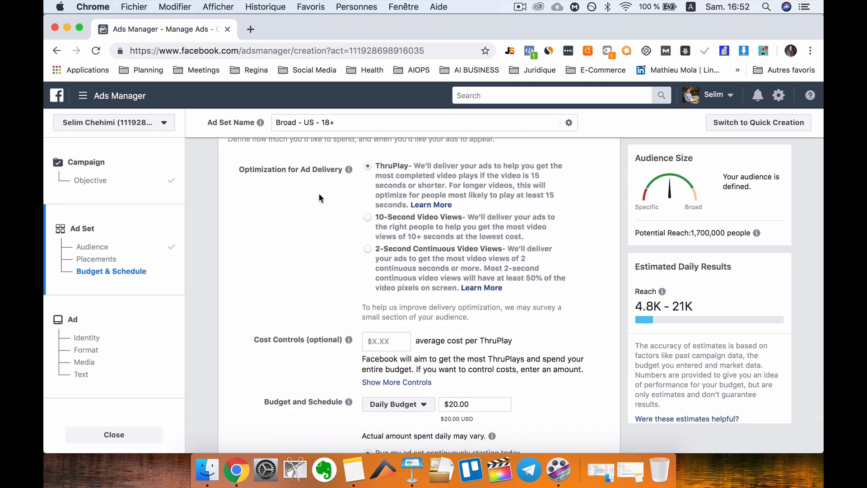
scroll(294, 260, "down", 4)
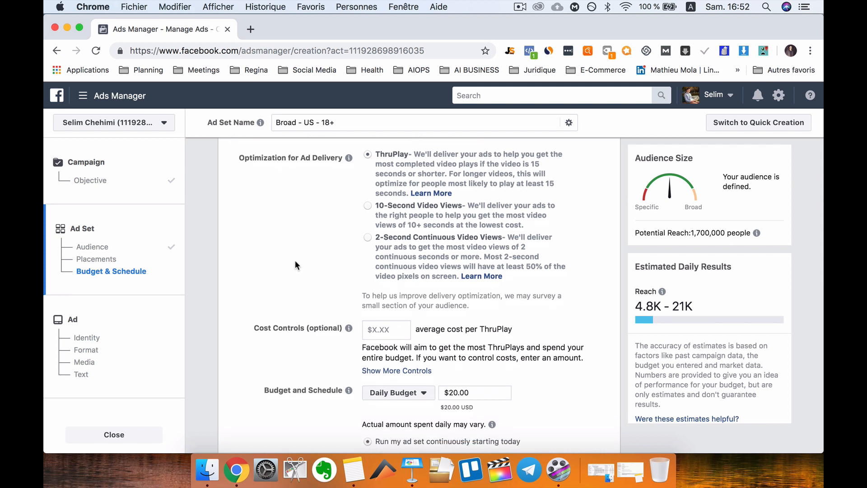
scroll(411, 350, "down", 4)
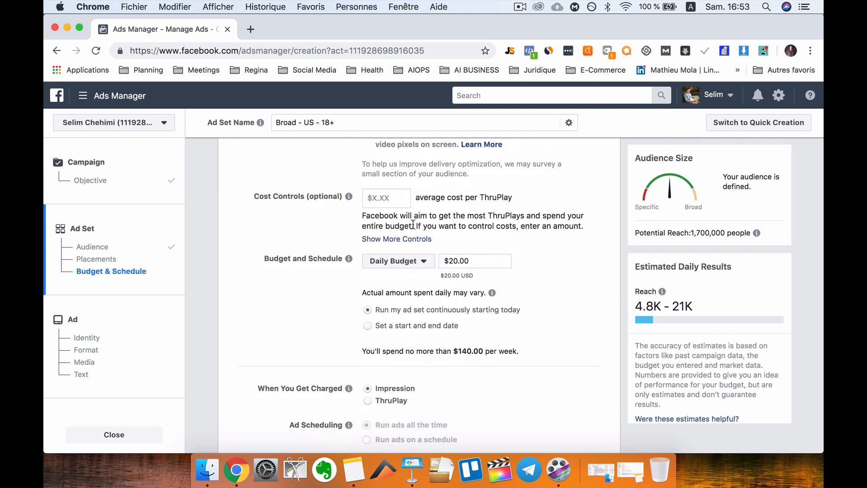
scroll(409, 217, "up", 2)
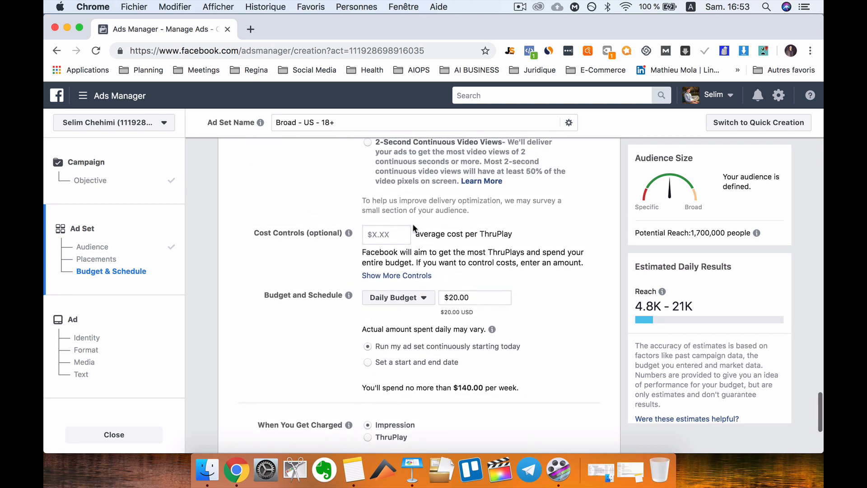
double_click(477, 300)
key("BackSpace")
type("5")
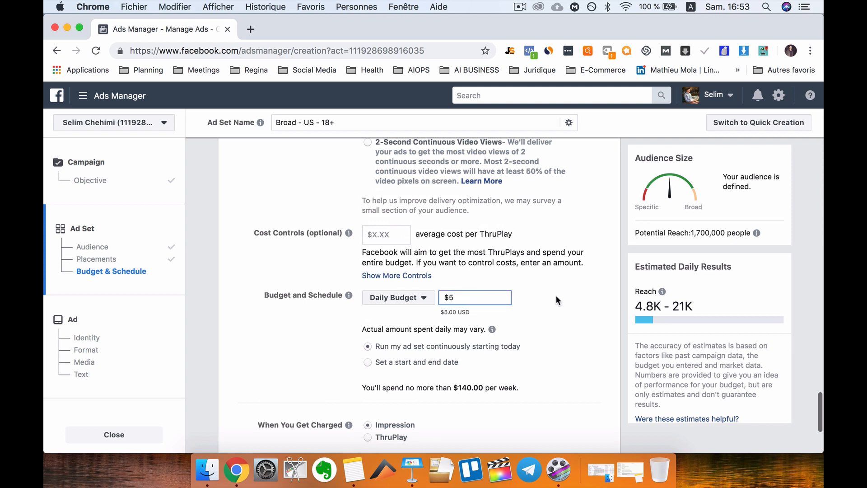
left_click(554, 306)
scroll(553, 377, "down", 3)
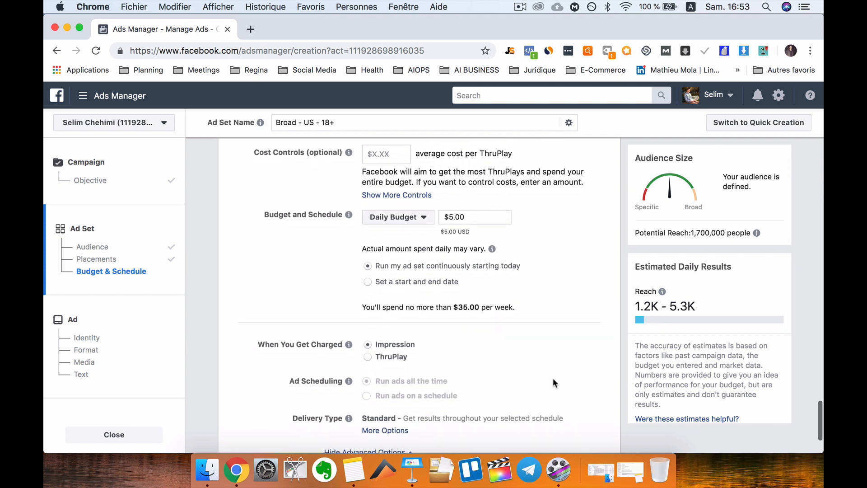
Schedule the ad set with a start and end date, starting on Jun 2, 2019.
left_click(430, 281)
scroll(485, 296, "down", 1)
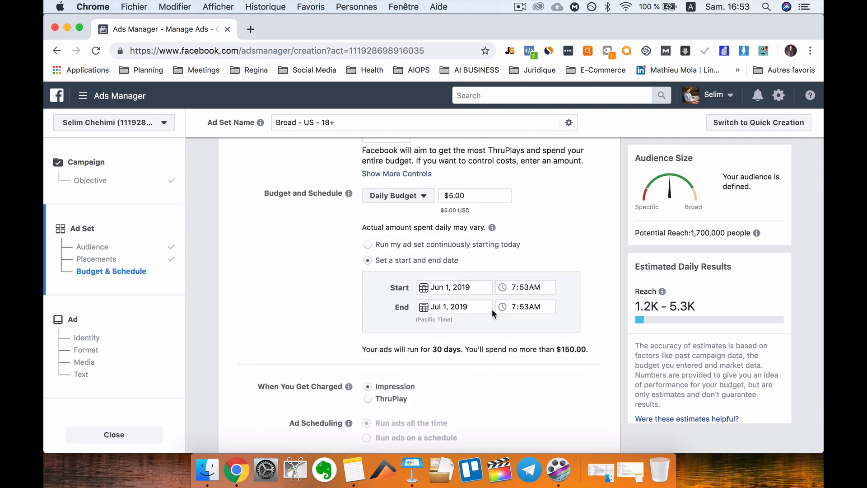
left_click(446, 286)
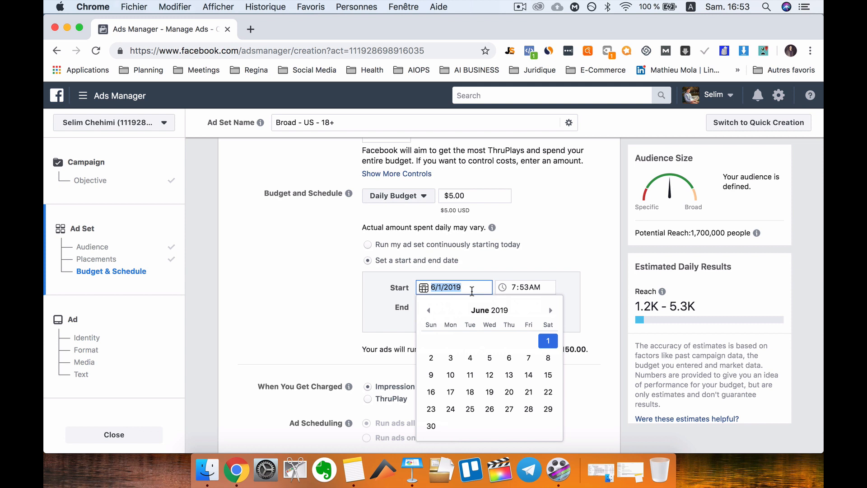
left_click(432, 355)
left_click(515, 286)
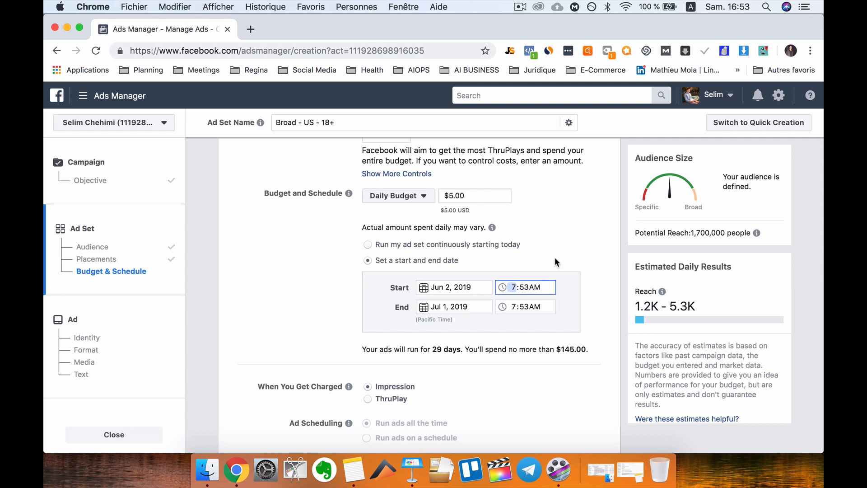
Review the charging and delivery settings of the ad set and continue to the ad setup.
scroll(507, 319, "down", 5)
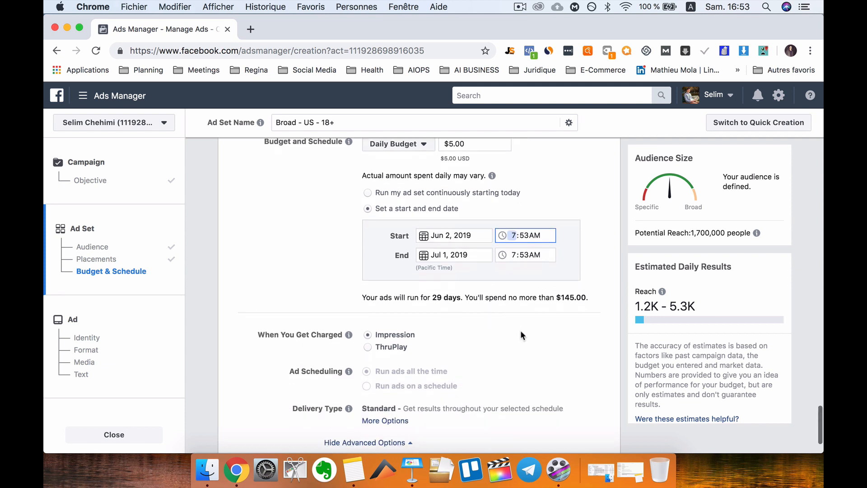
mouse_move(349, 276)
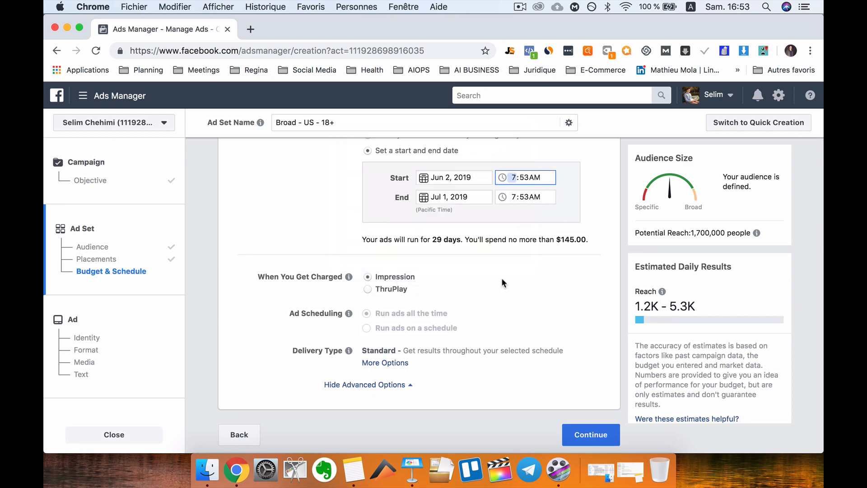
scroll(501, 278, "up", 5)
scroll(542, 361, "down", 5)
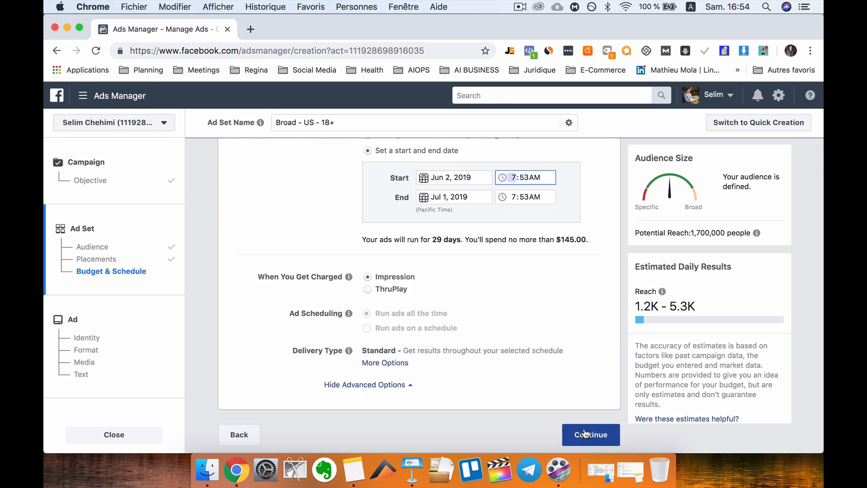
left_click(585, 433)
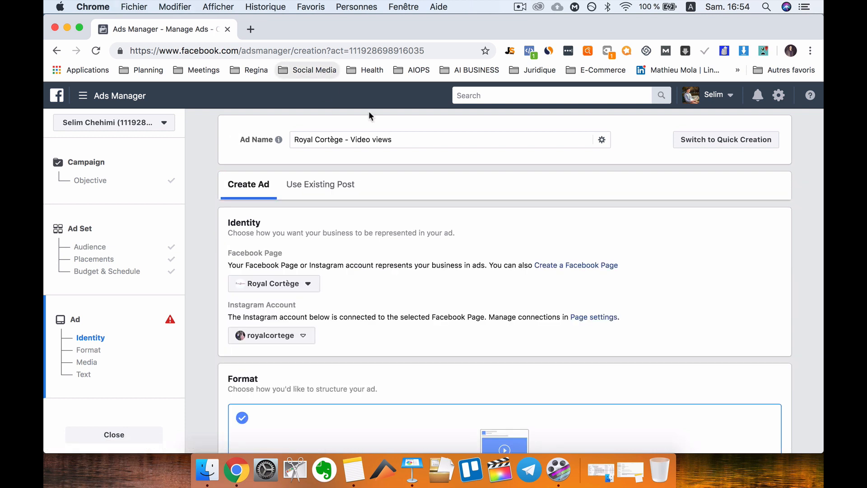
Clear the ad name and re-enter it as "Royal Cortège - Video views".
triple_click(410, 138)
key("BackSpace")
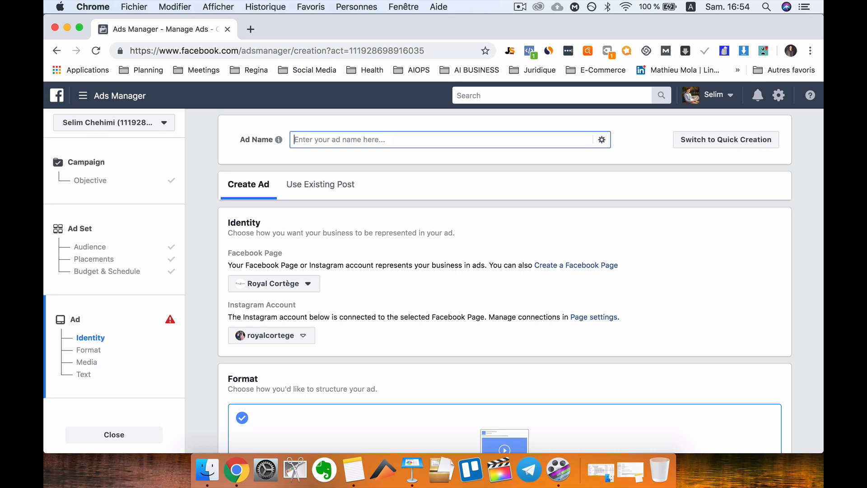
type("Video views")
Review the ad's identity, format, video and text sections.
scroll(413, 270, "down", 4)
scroll(348, 272, "up", 1)
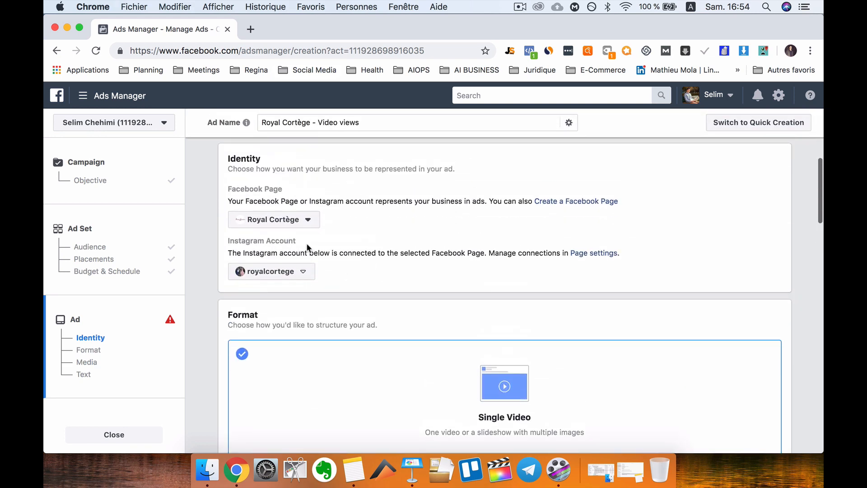
scroll(356, 271, "down", 4)
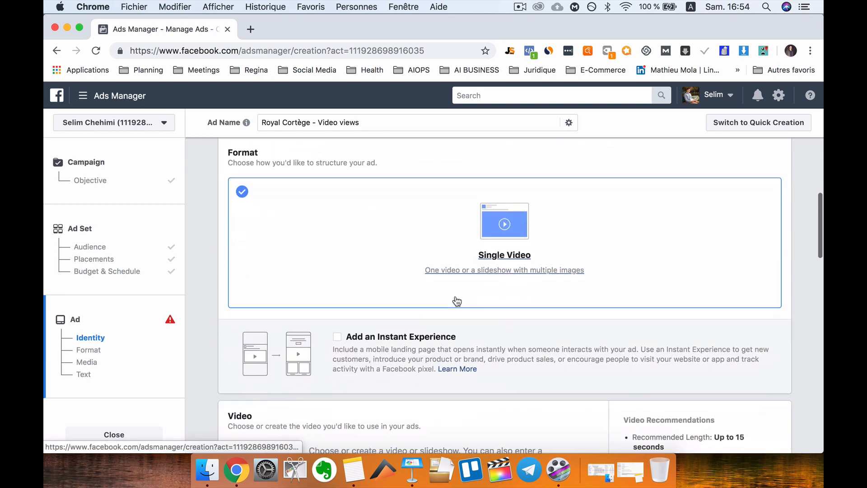
scroll(457, 301, "down", 3)
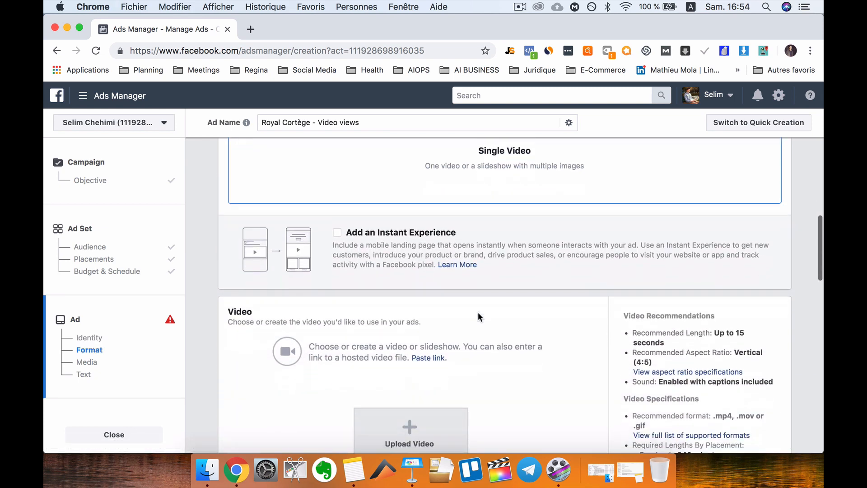
scroll(479, 316, "down", 8)
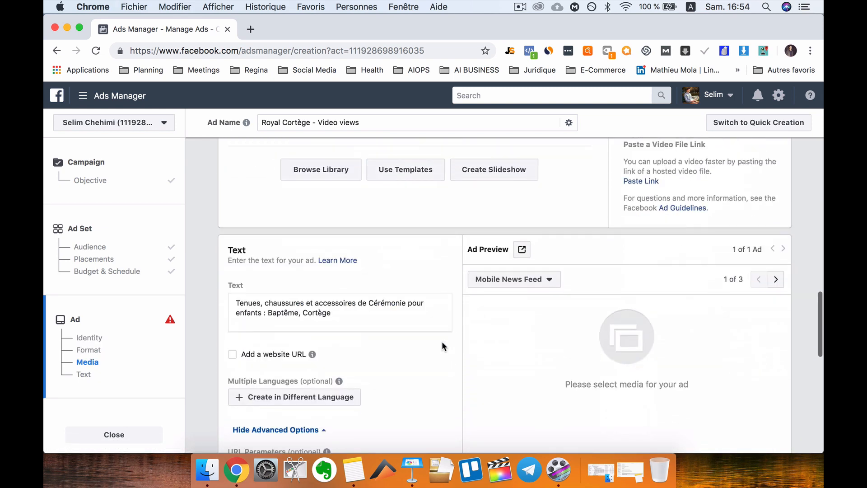
scroll(433, 348, "down", 1)
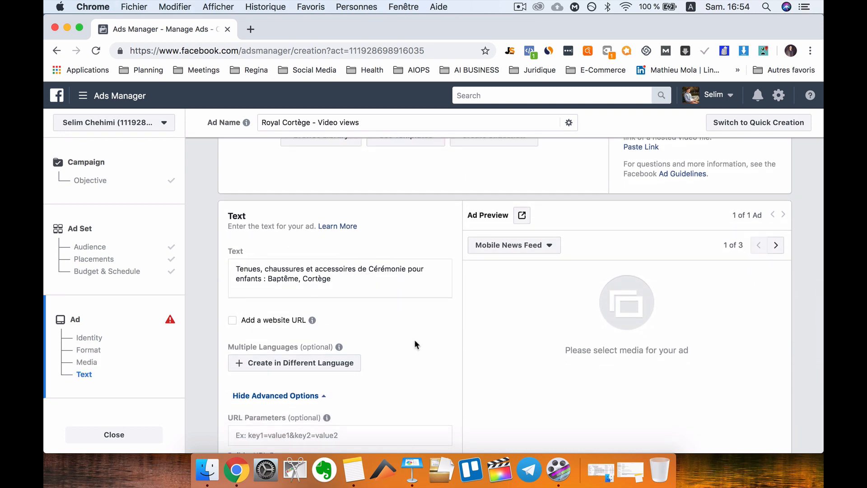
Leave the unsaved ad setup, discarding its changes, and open the ad account's Audiences page.
scroll(414, 340, "down", 10)
scroll(422, 254, "up", 15)
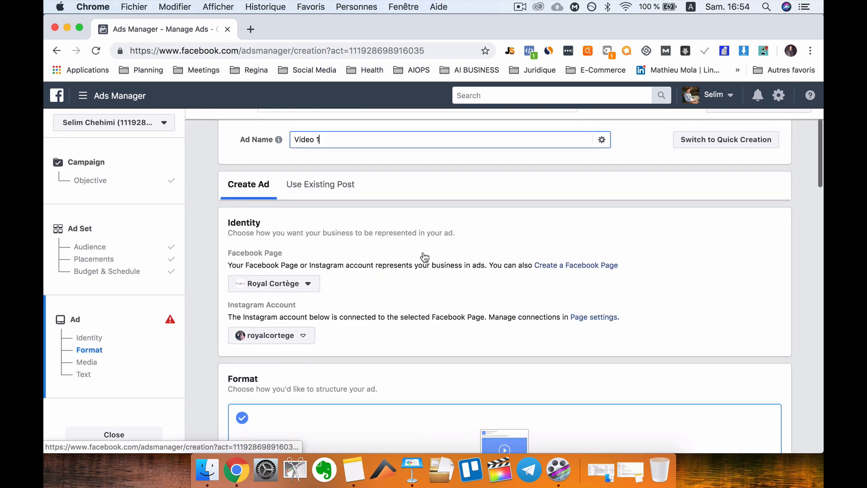
left_click(129, 102)
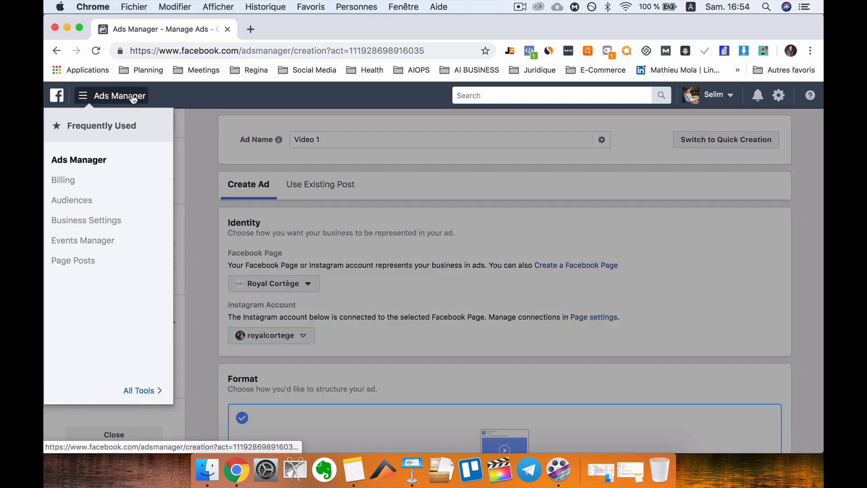
left_click(144, 390)
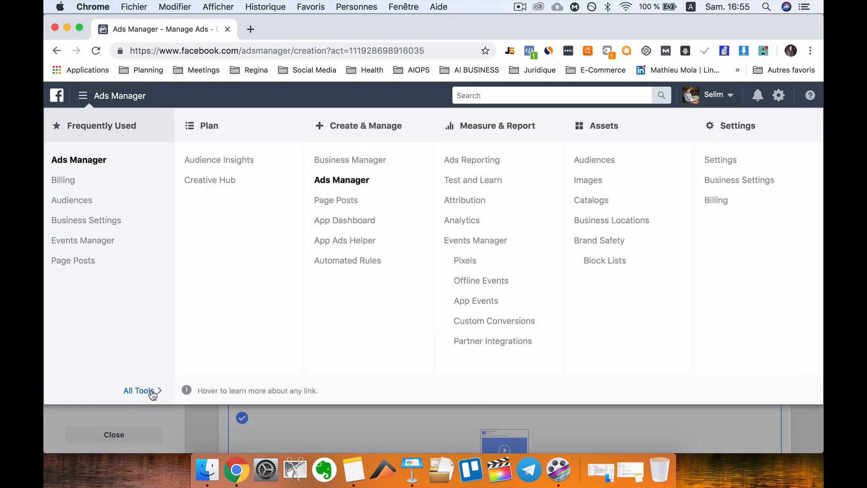
left_click(597, 167)
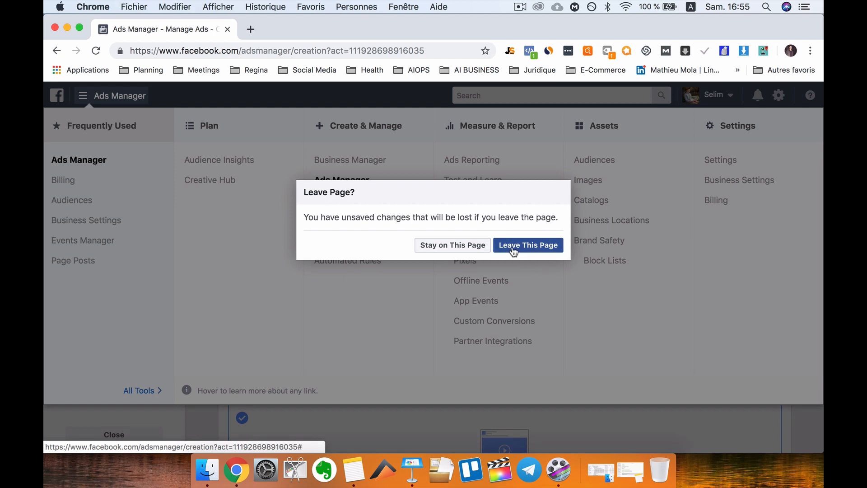
left_click(513, 250)
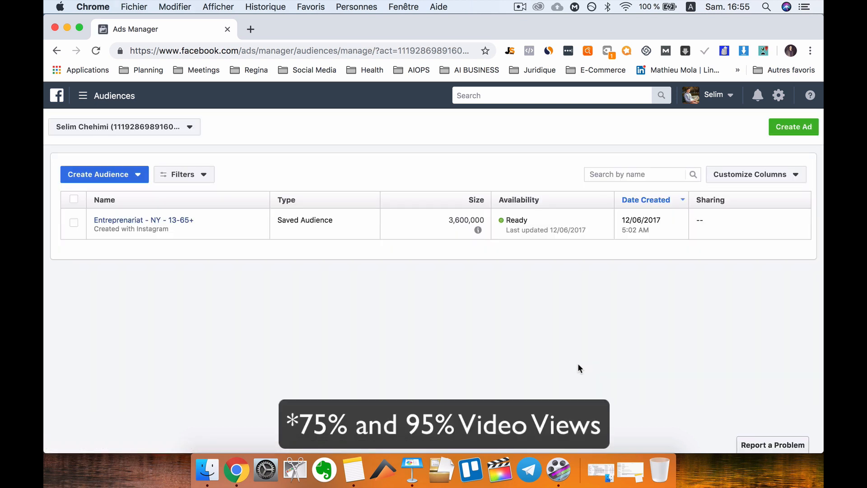
Start a video engagement custom audience of people who have watched 95% of the video.
left_click(110, 177)
left_click(110, 197)
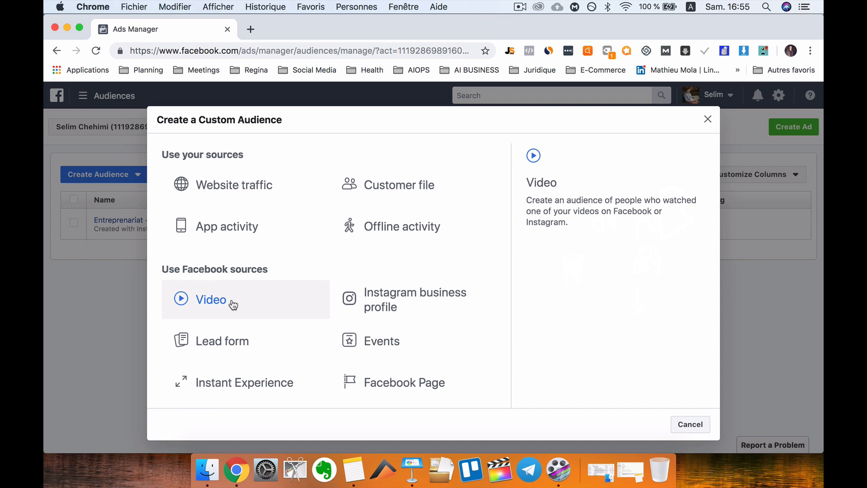
left_click(228, 307)
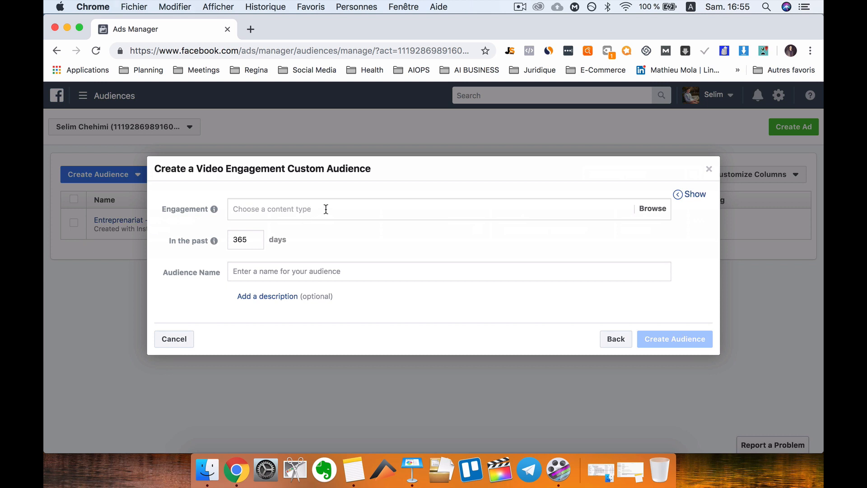
left_click(324, 209)
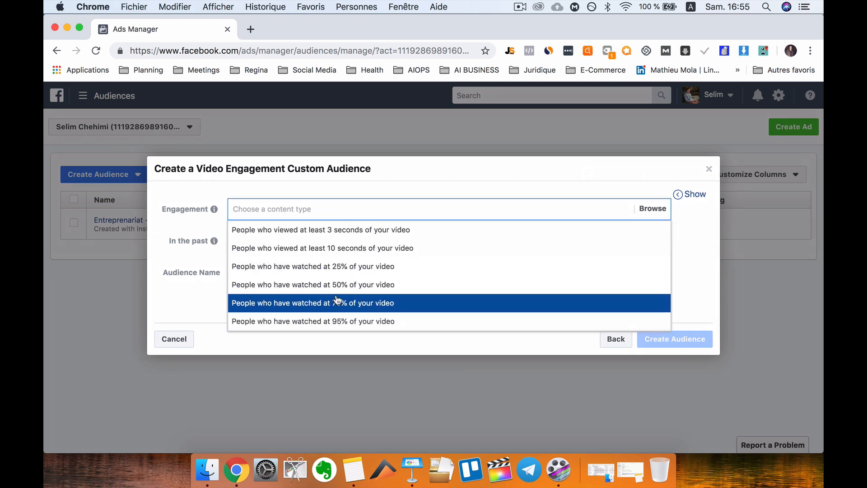
left_click(356, 321)
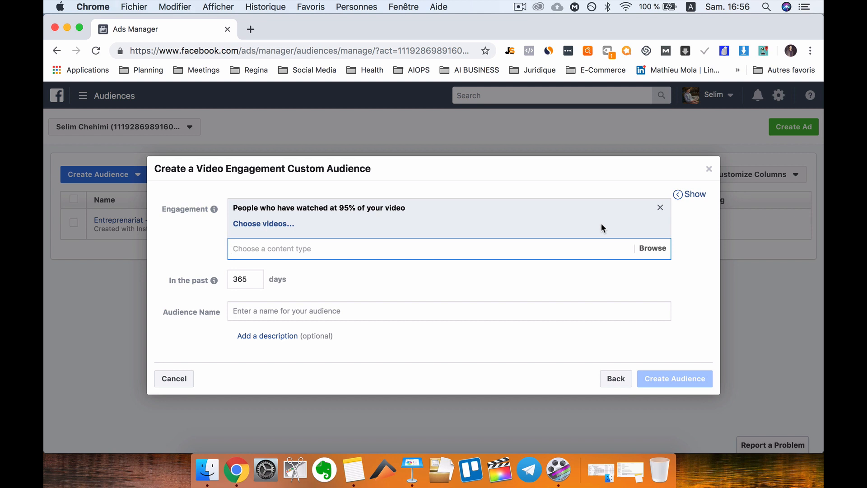
left_click(387, 310)
left_click(434, 277)
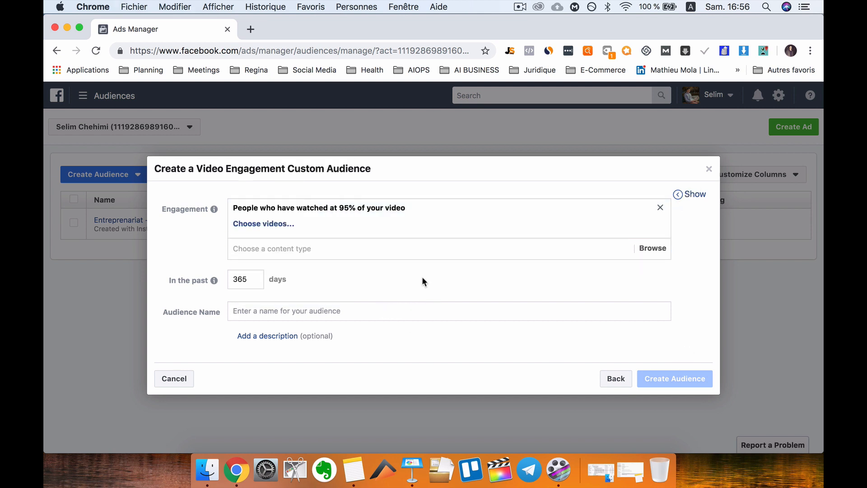
Name the custom audience "95% VV - Client".
left_click(342, 311)
type("9")
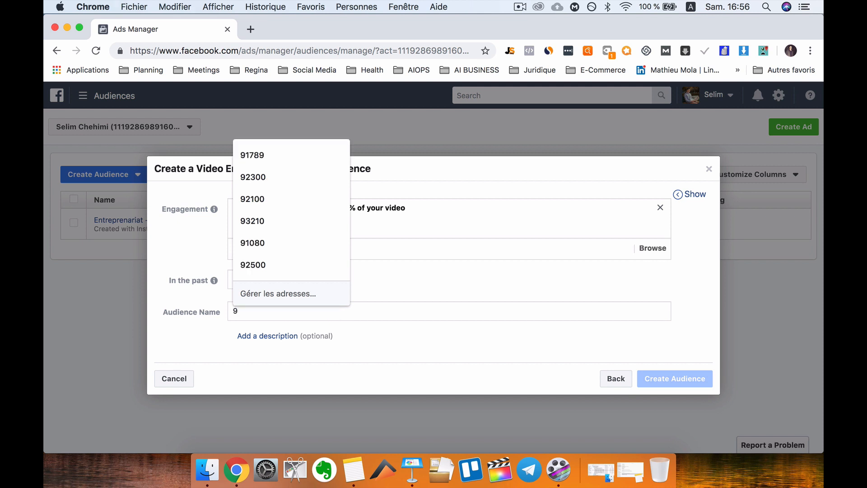
type("5% VV -")
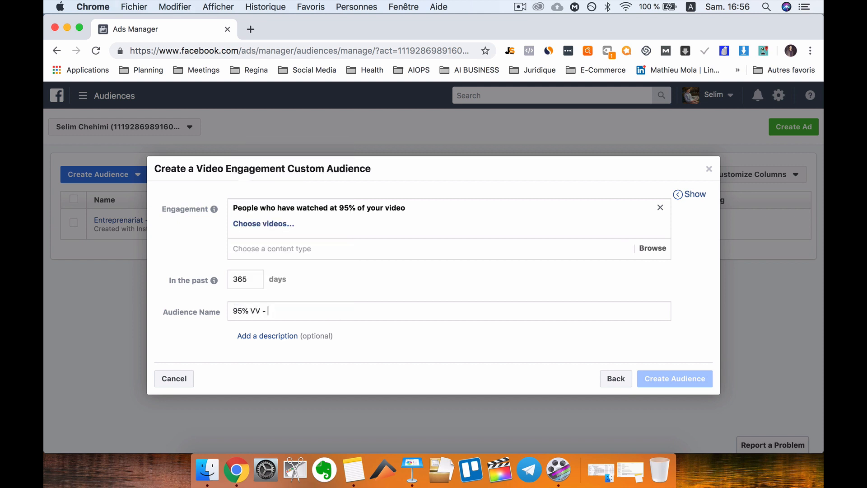
type(" Client")
Select the EvolveBox page's video "Mobile helper 2.mov" as the source of the audience.
left_click(271, 224)
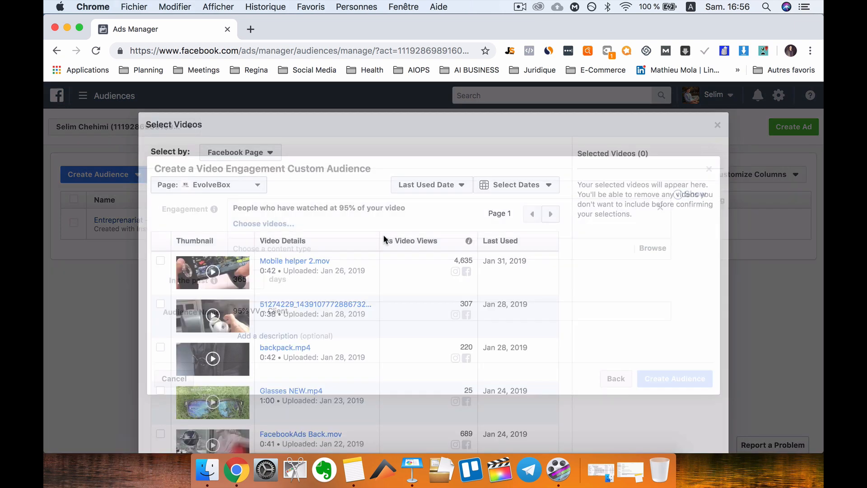
left_click(163, 273)
scroll(708, 377, "down", 5)
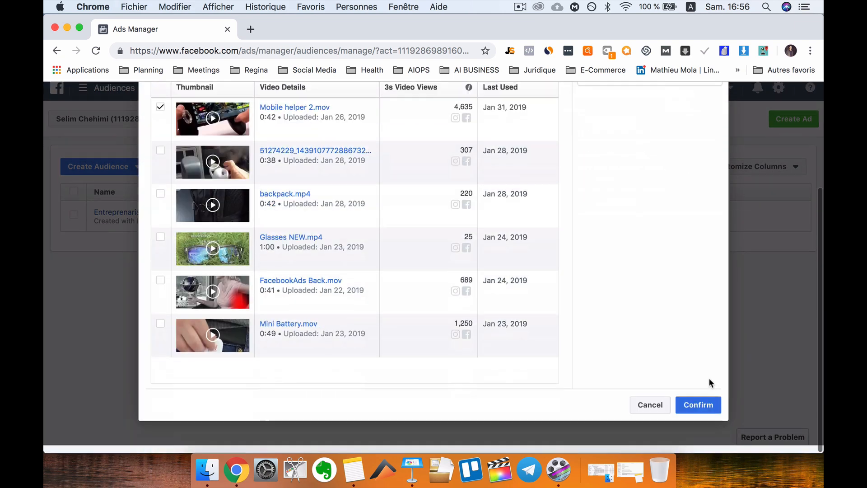
left_click(700, 413)
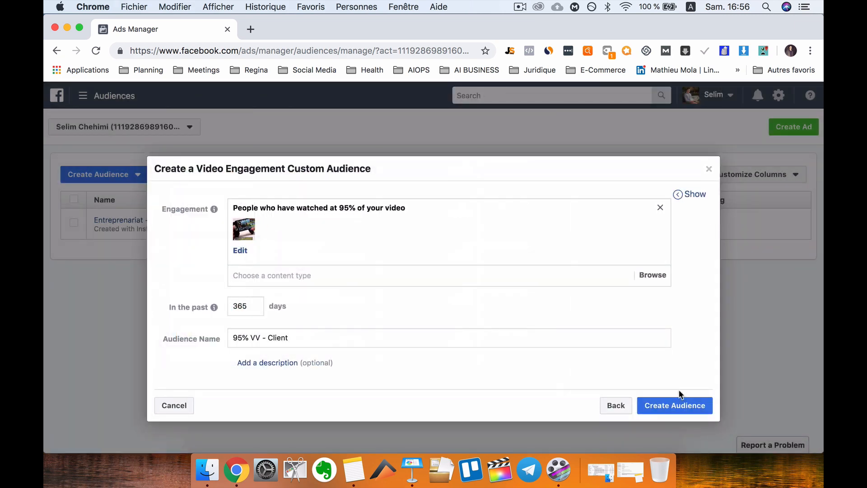
Create the video engagement audience and dismiss the suggested next steps.
left_click(677, 405)
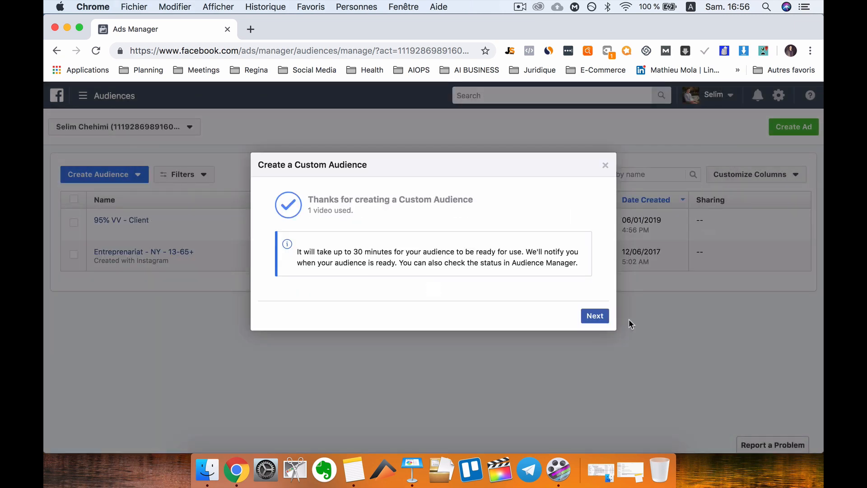
left_click(600, 318)
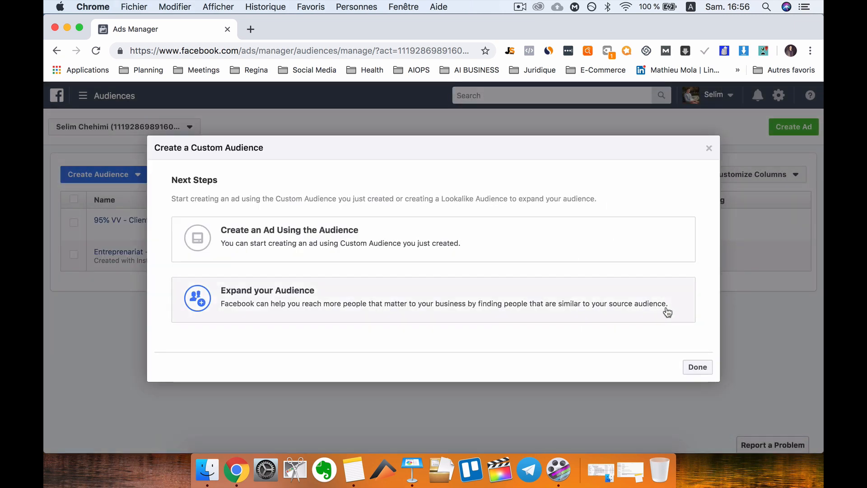
left_click(709, 149)
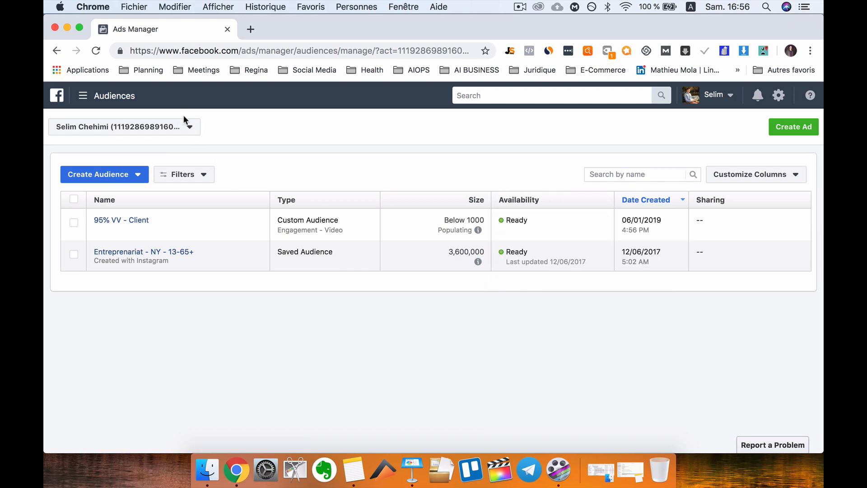
Return to the campaign list and start a new campaign without resuming the earlier draft.
left_click(93, 99)
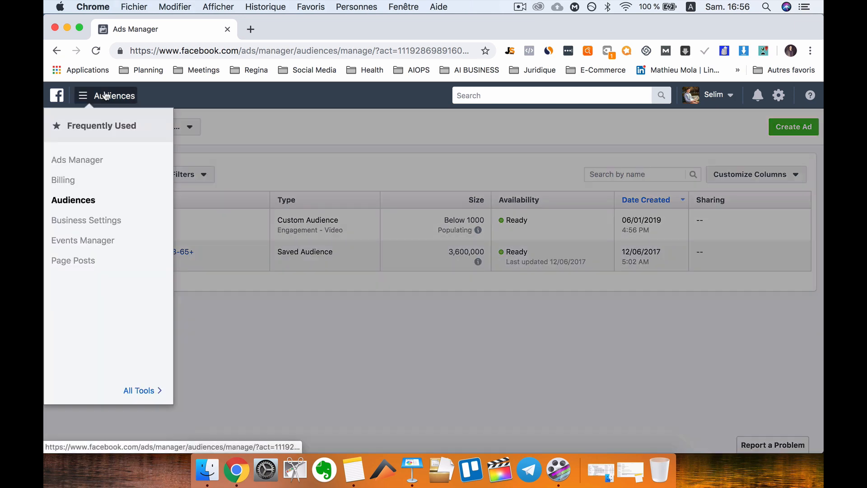
left_click(87, 161)
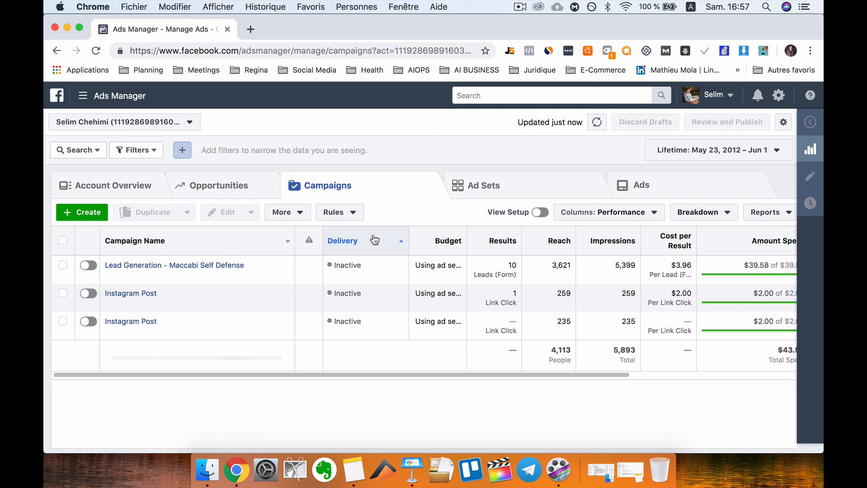
left_click(89, 212)
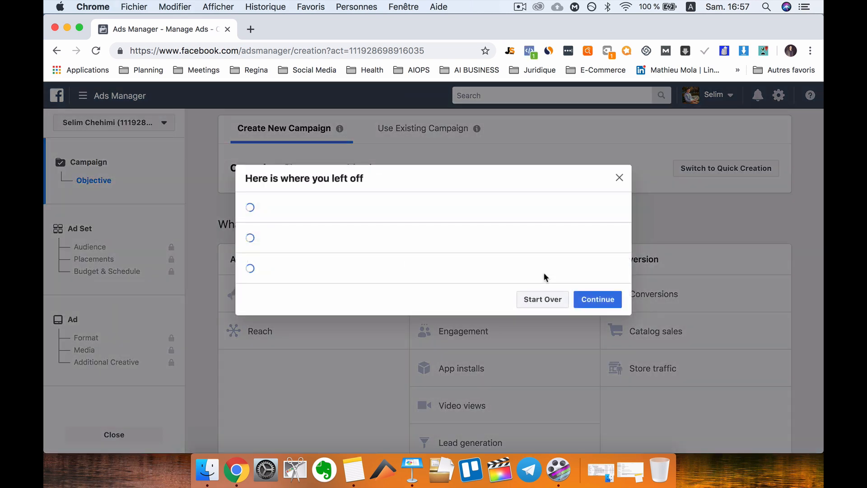
left_click(619, 178)
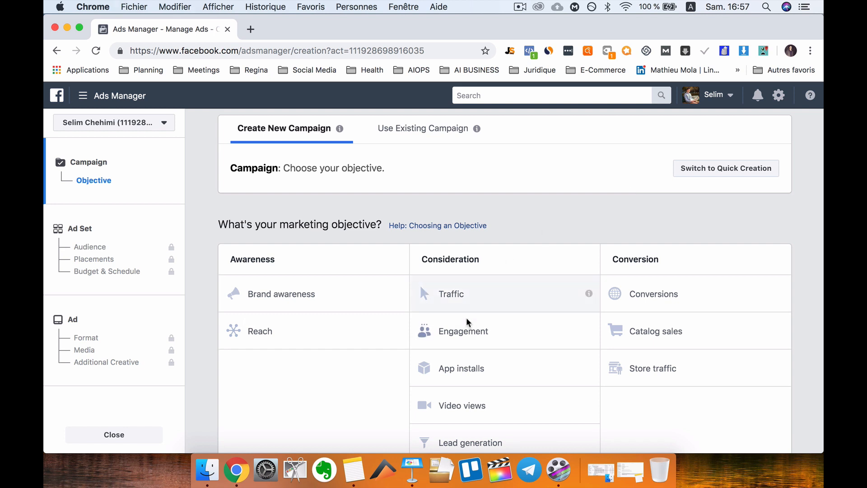
Choose Traffic as the campaign objective, keep the default campaign name and continue to the ad set setup.
left_click(587, 282)
scroll(587, 281, "down", 5)
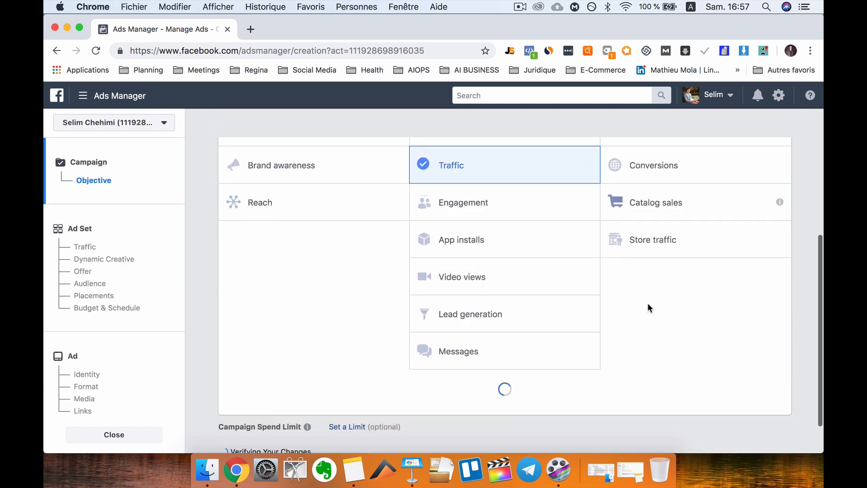
scroll(574, 408, "down", 4)
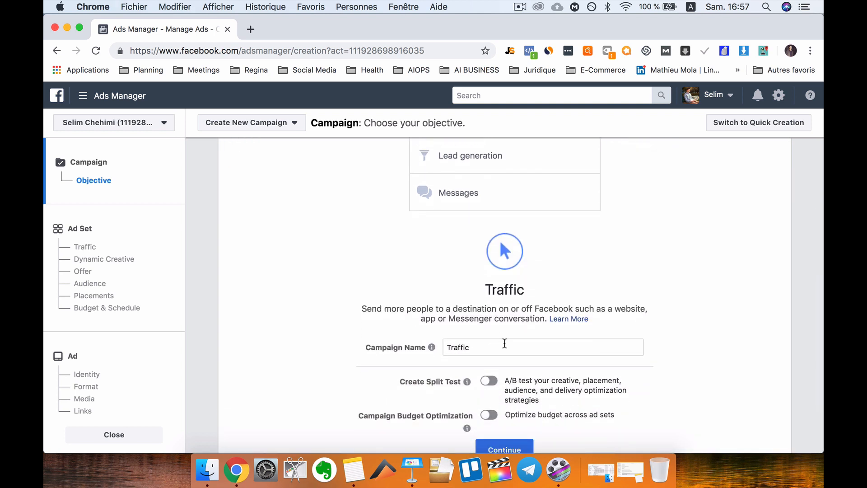
scroll(499, 350, "down", 1)
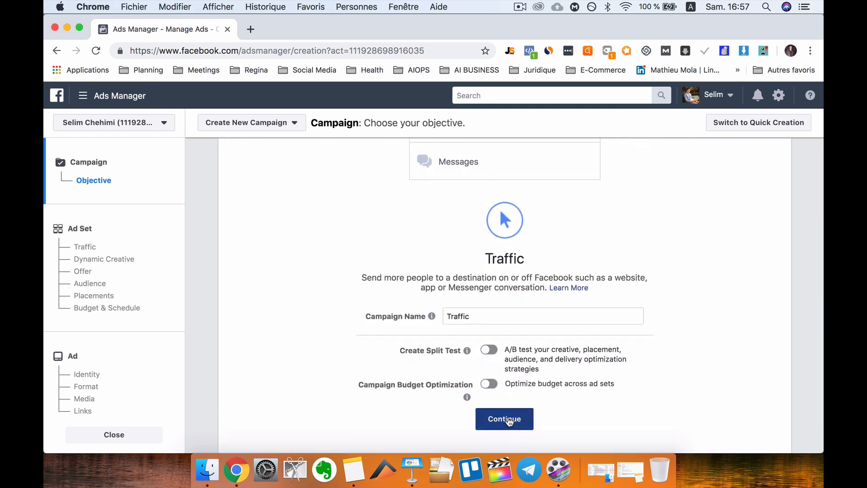
left_click(501, 418)
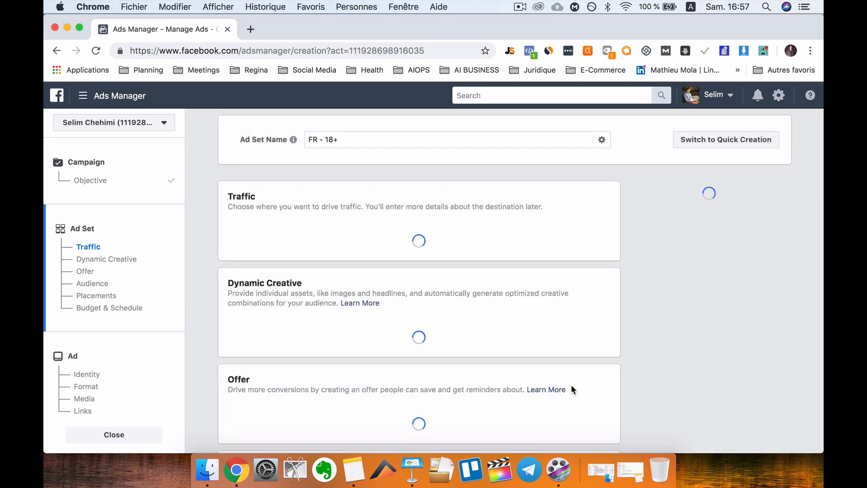
Turn on Offer for the ad set with the EvolveBox page, and view the offer creation form without creating an offer.
scroll(563, 429, "down", 1)
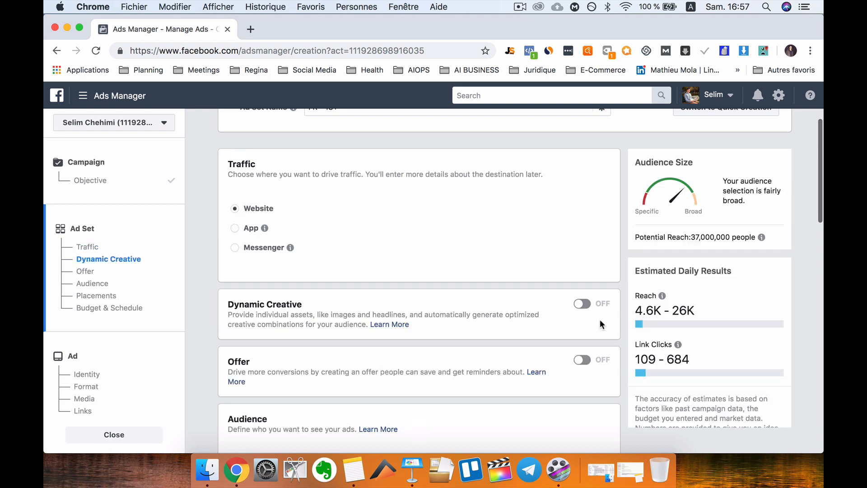
scroll(598, 319, "down", 2)
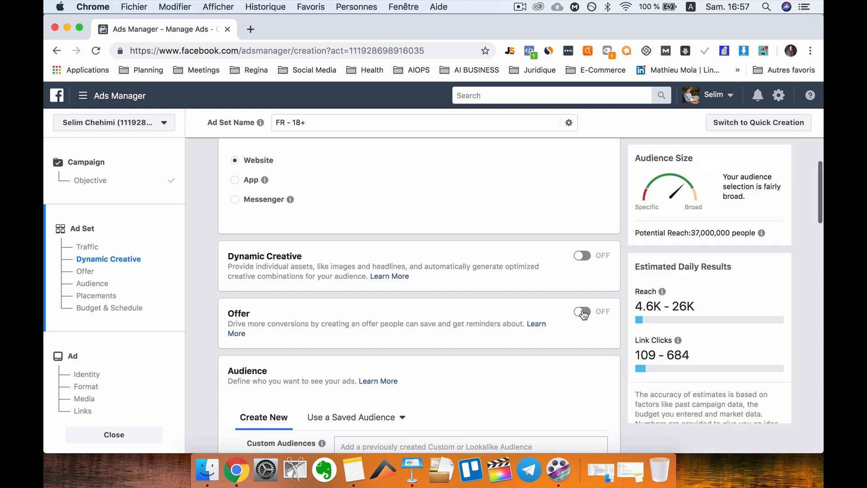
scroll(582, 315, "down", 1)
left_click(586, 274)
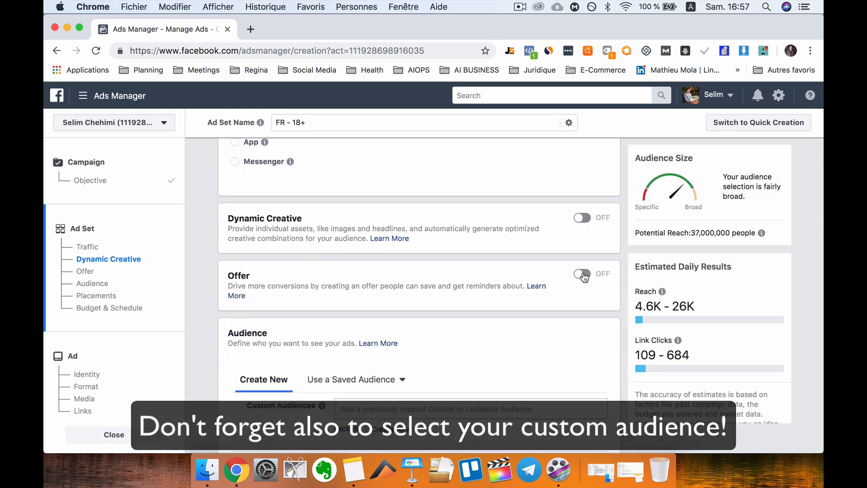
scroll(616, 321, "down", 1)
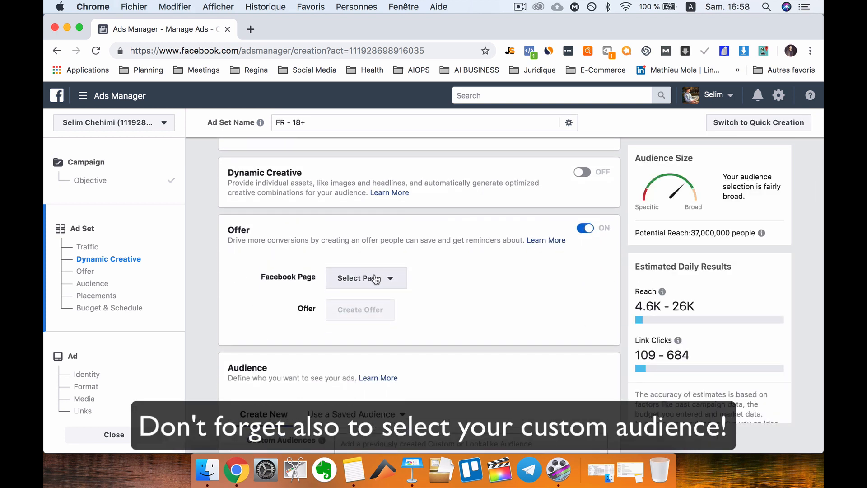
left_click(391, 278)
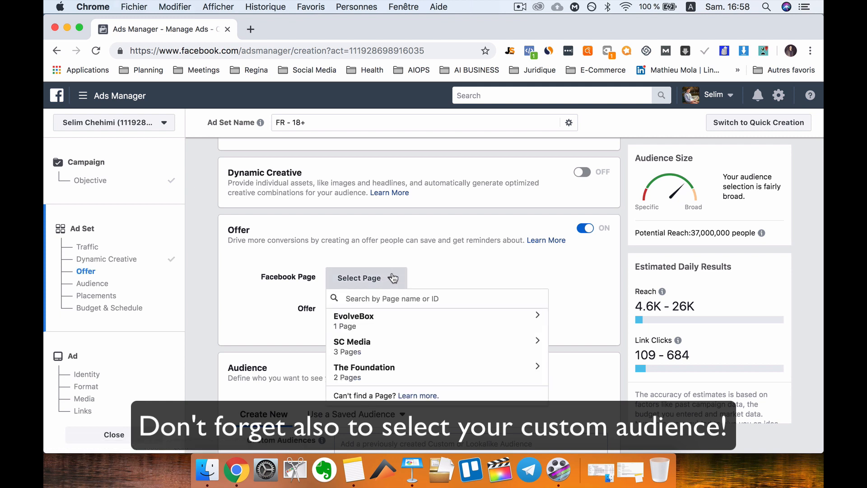
left_click(396, 328)
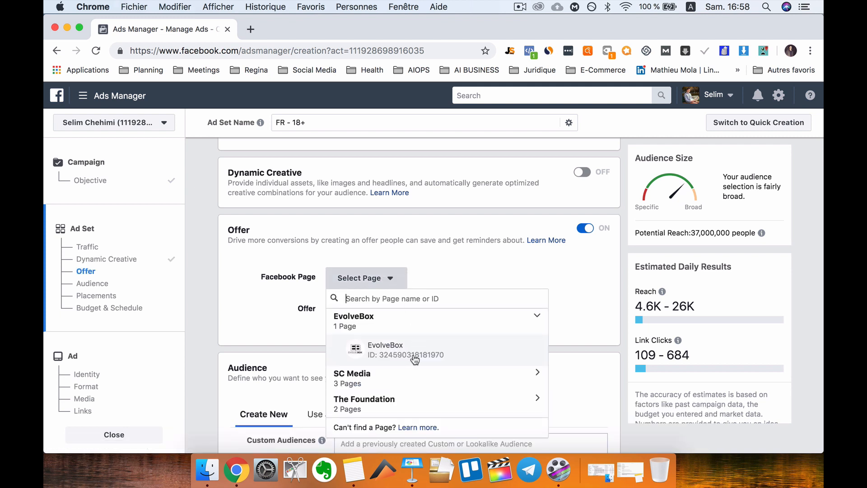
left_click(412, 354)
left_click(367, 319)
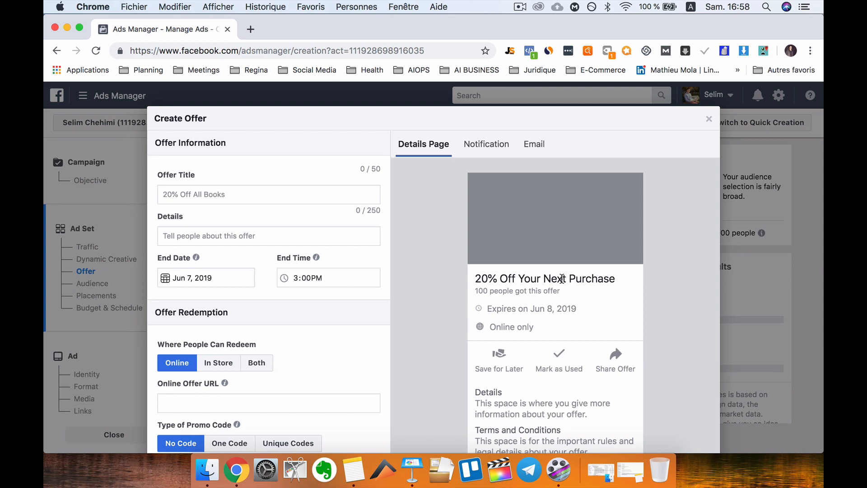
left_click(708, 120)
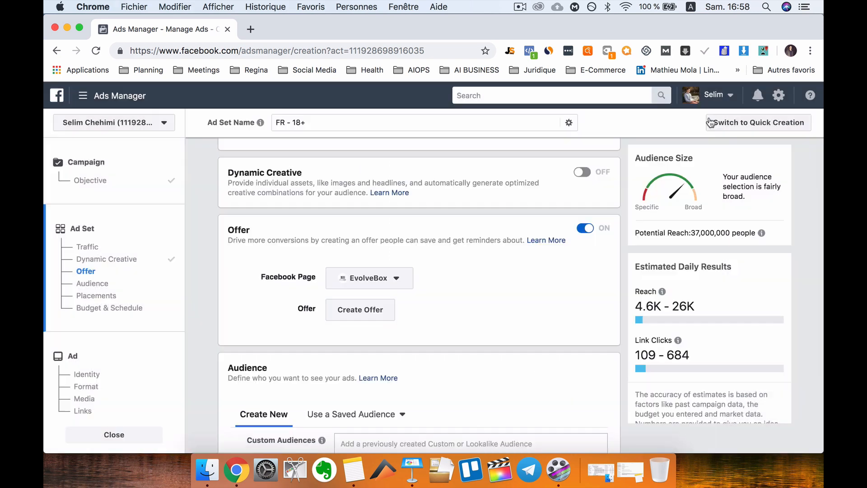
Switch to the Keynote presentation and review the slides on the offer, the restaurant video and the Brand Awareness / Video Views ad.
left_click(405, 476)
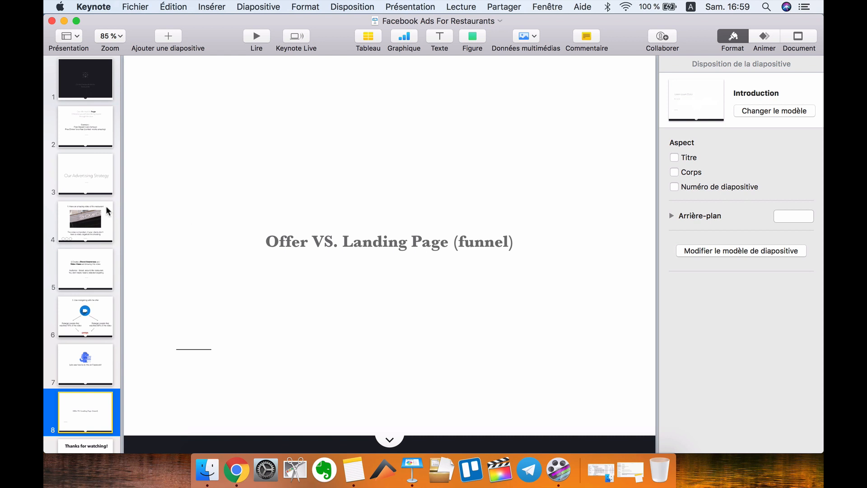
left_click(91, 118)
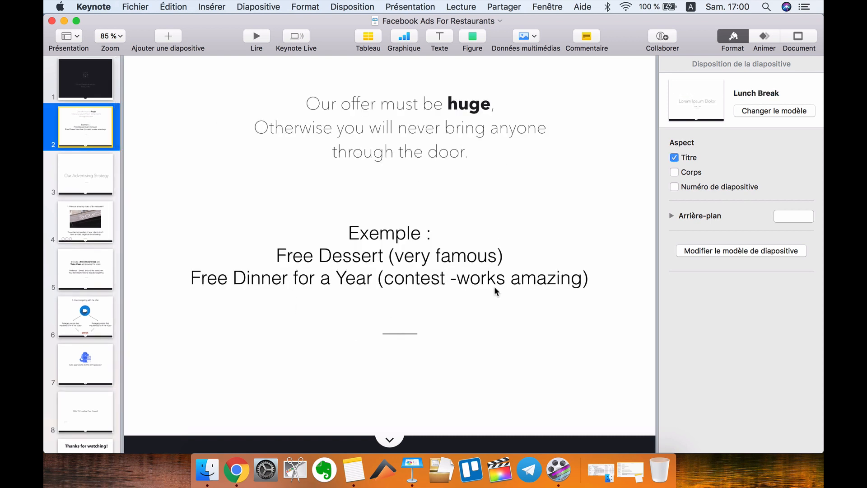
left_click(82, 239)
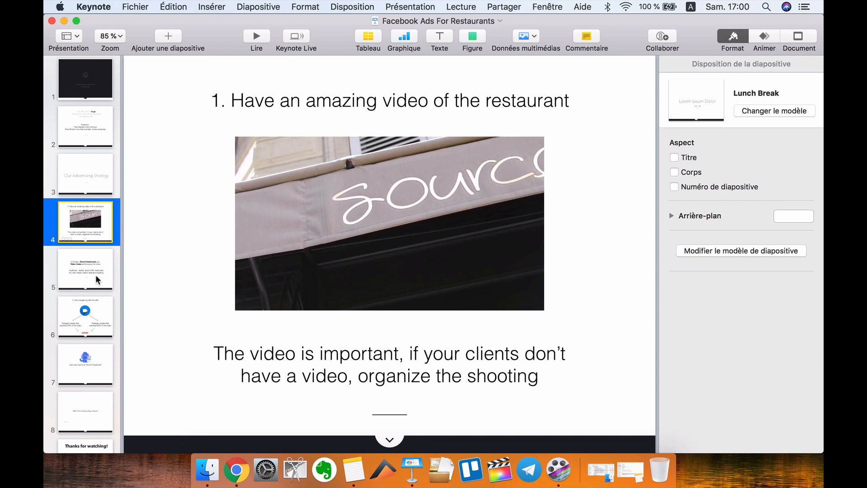
key("Down")
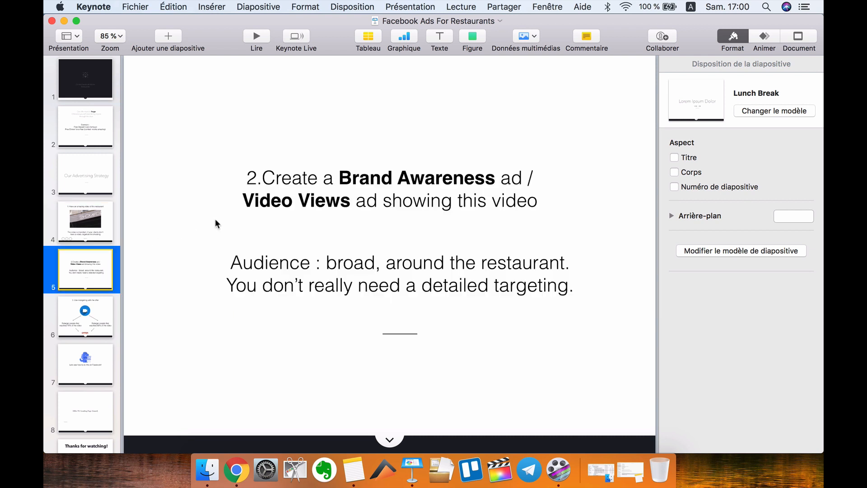